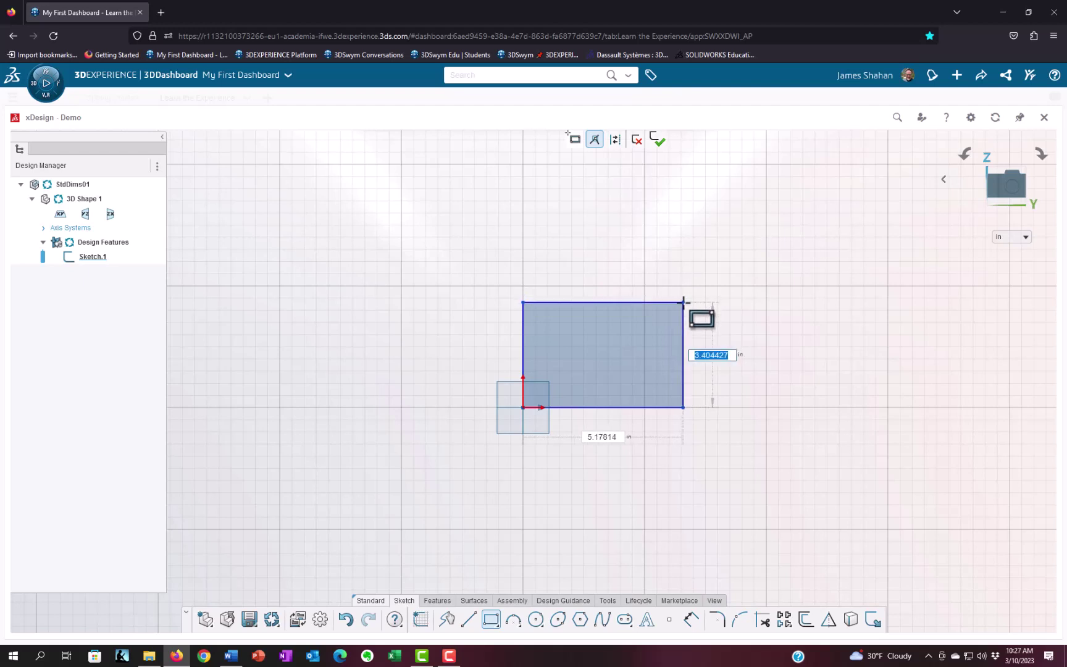
Step: Set the rectangle's height to 5 in and its width to 8 in, and finish the sketch
{"action": "type", "text": "5"}
{"action": "key", "text": "Tab"}
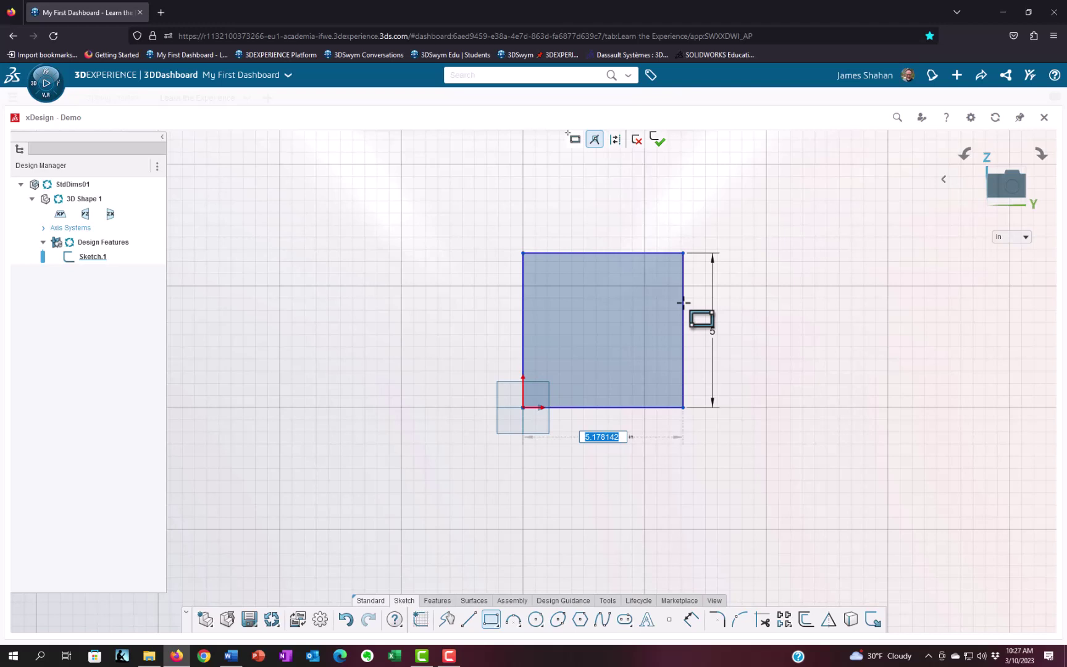
{"action": "type", "text": "8"}
{"action": "key", "text": "Return"}
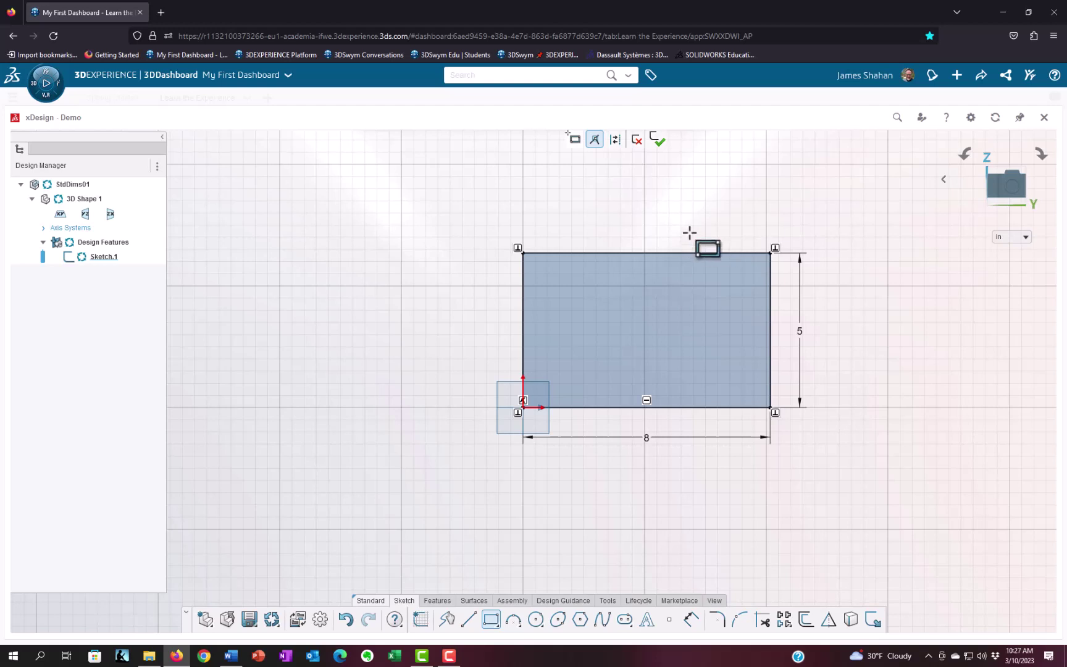
{"action": "left_click", "coordinate": [658, 142]}
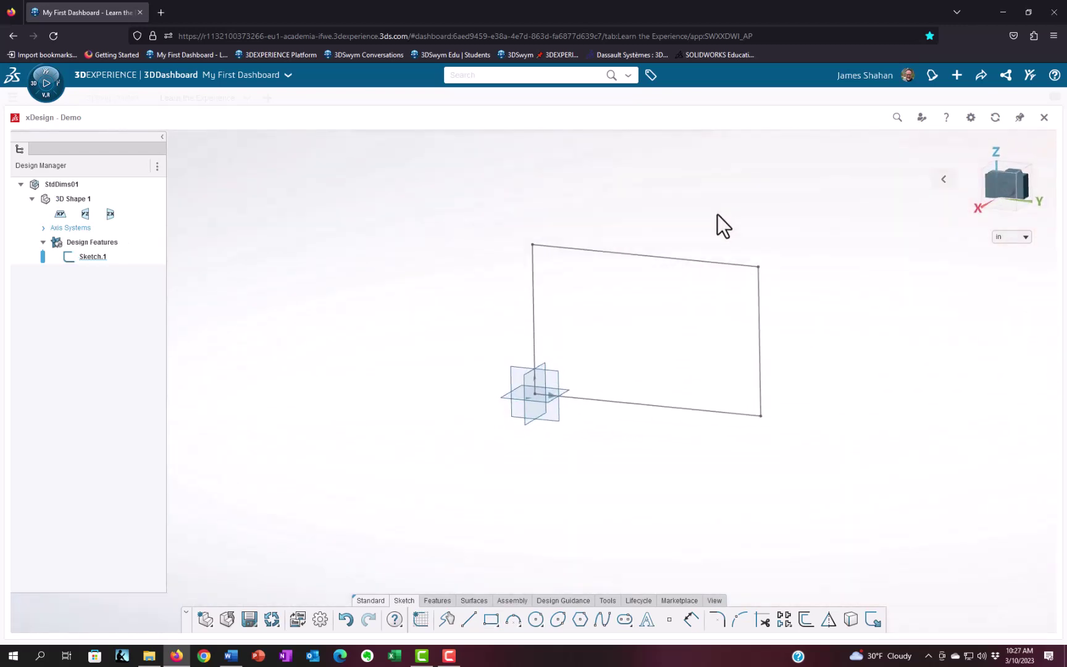
Step: Extrude the rectangle sketch as a blind solid with a distance of 3 in
{"action": "left_click", "coordinate": [105, 258]}
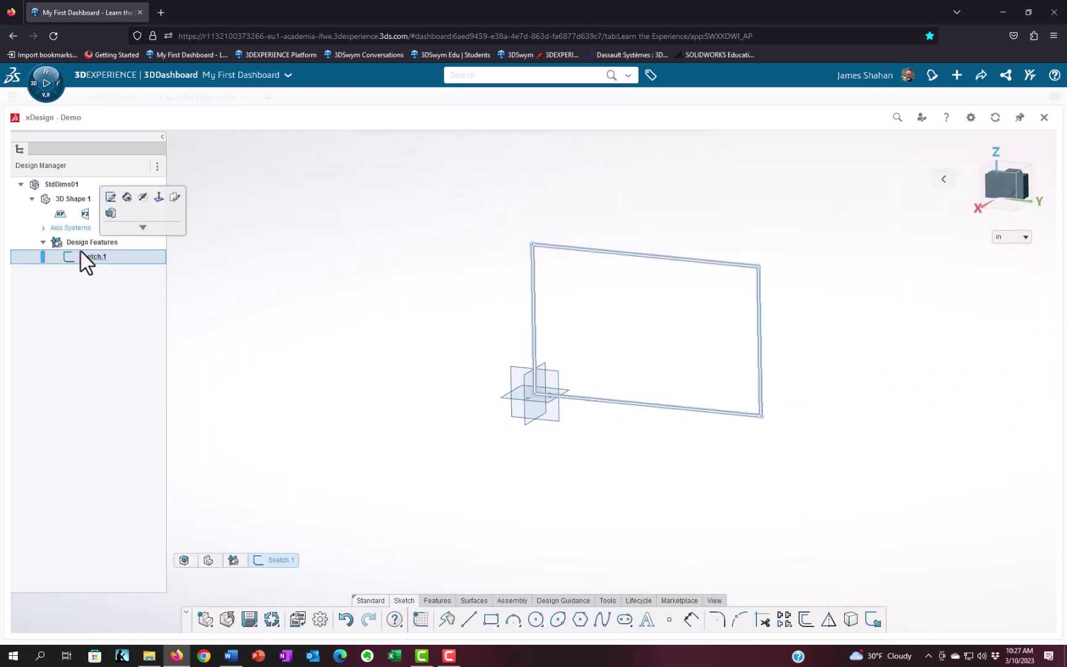
{"action": "left_click", "coordinate": [73, 239]}
{"action": "left_click", "coordinate": [79, 253]}
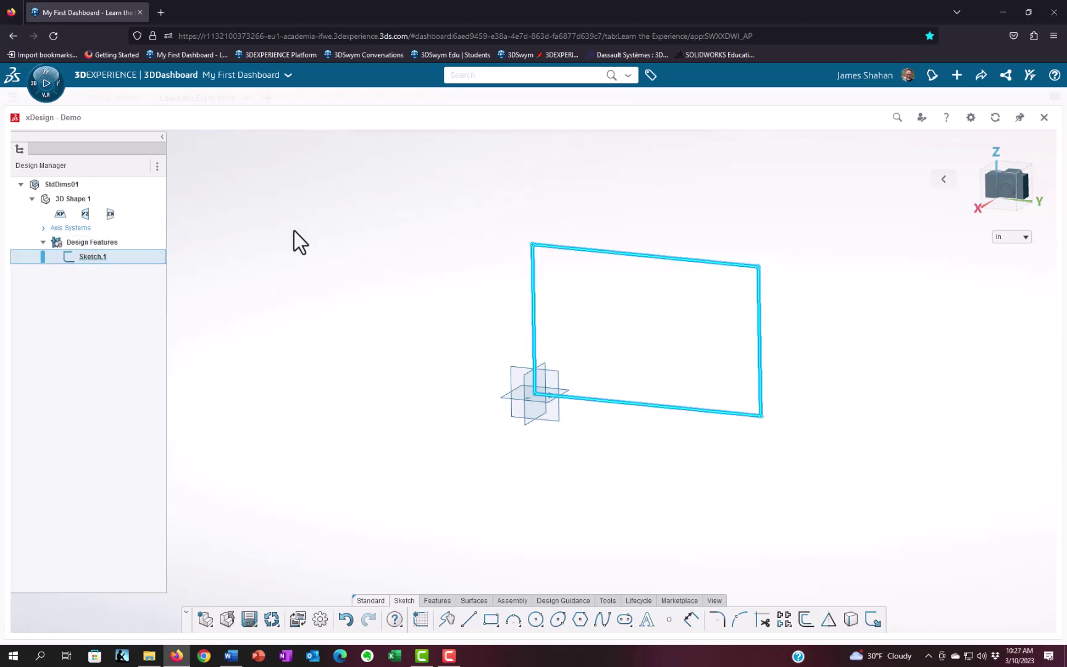
{"action": "key", "text": "e"}
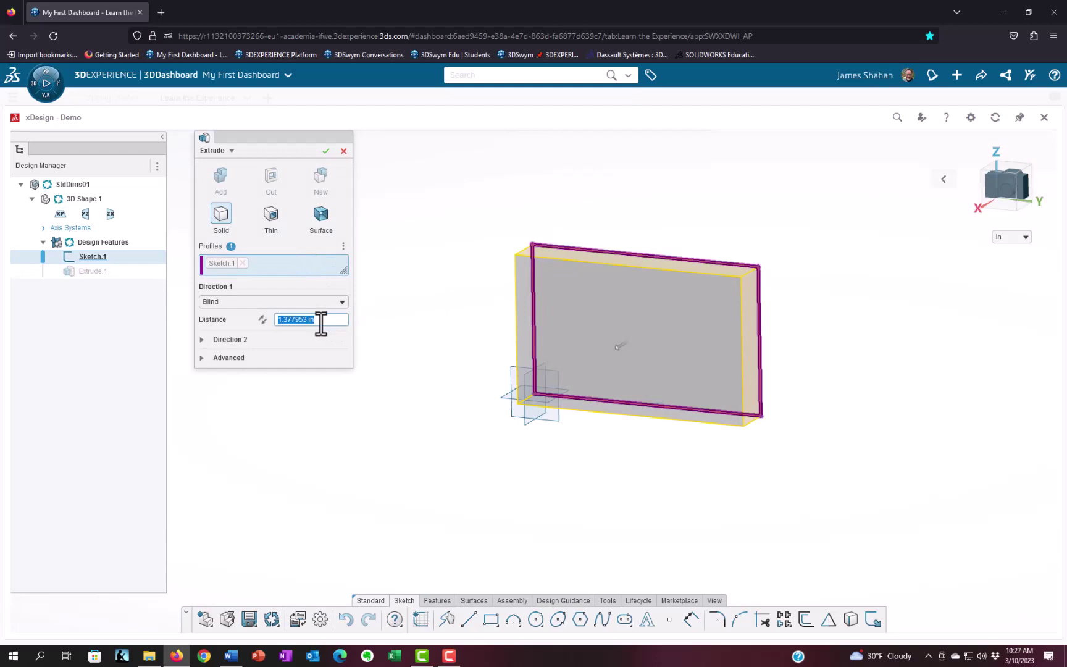
{"action": "type", "text": "3"}
{"action": "key", "text": "Return"}
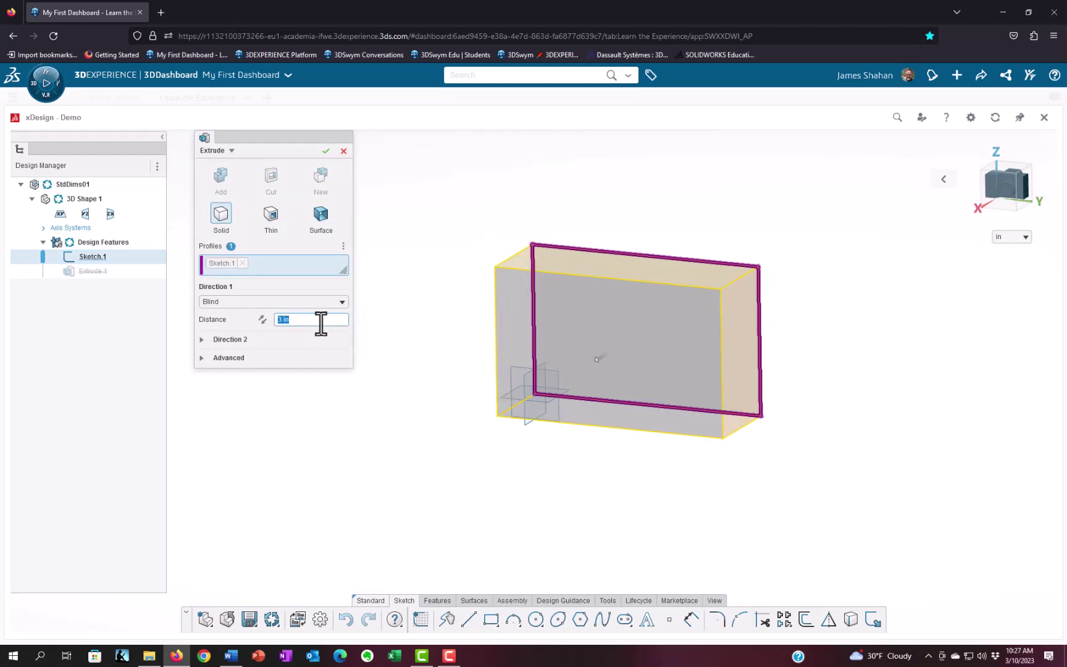
{"action": "left_click", "coordinate": [326, 152]}
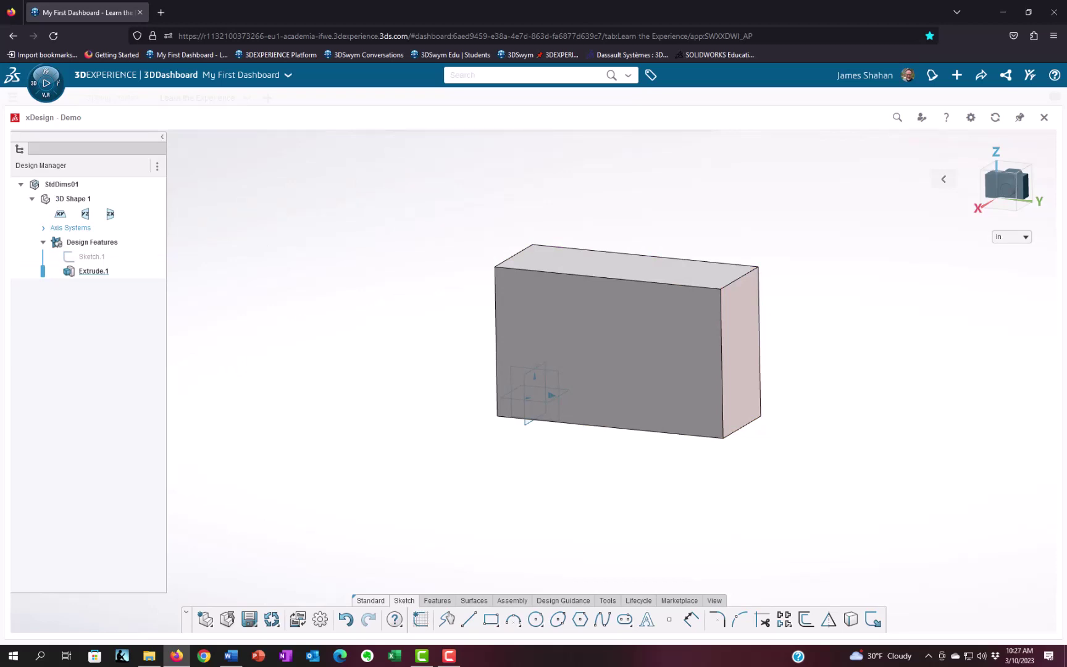
Step: Start a sketch on the block's front face and draw a rectangle about 1.69 by 2.43 in against the face's right edge
{"action": "left_click", "coordinate": [683, 379]}
{"action": "left_click", "coordinate": [712, 336]}
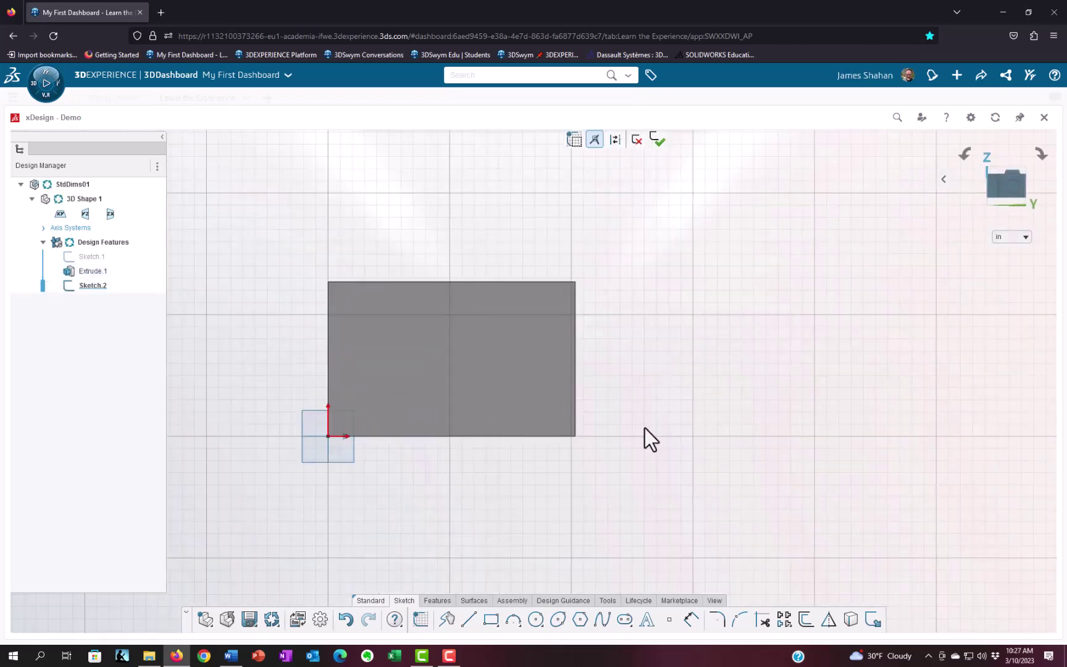
{"action": "left_click", "coordinate": [491, 619]}
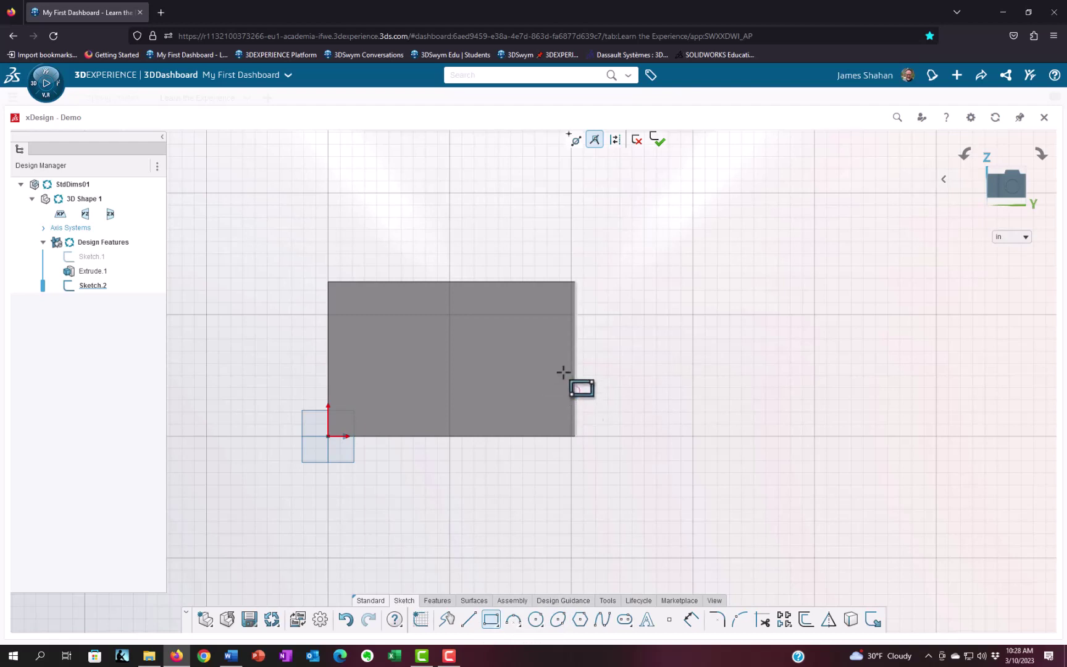
{"action": "mouse_move", "coordinate": [574, 392]}
{"action": "left_mouse_down"}
{"action": "mouse_move", "coordinate": [546, 316]}
{"action": "mouse_move", "coordinate": [523, 315]}
{"action": "left_mouse_up"}
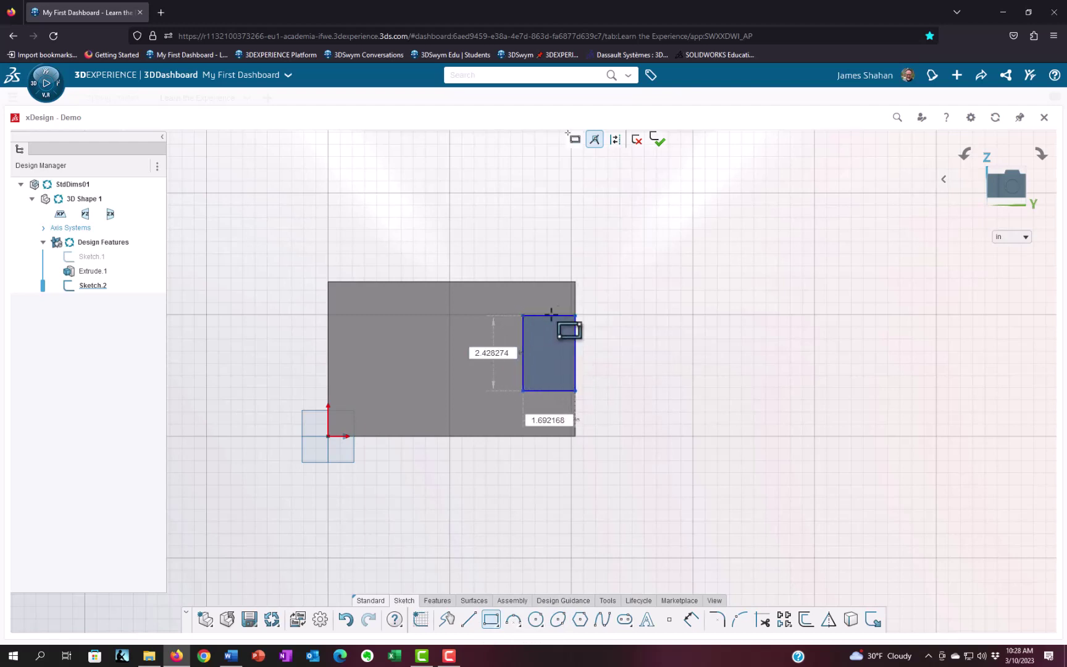
{"action": "middle_click_drag", "start_coordinate": [662, 308], "coordinate": [647, 347]}
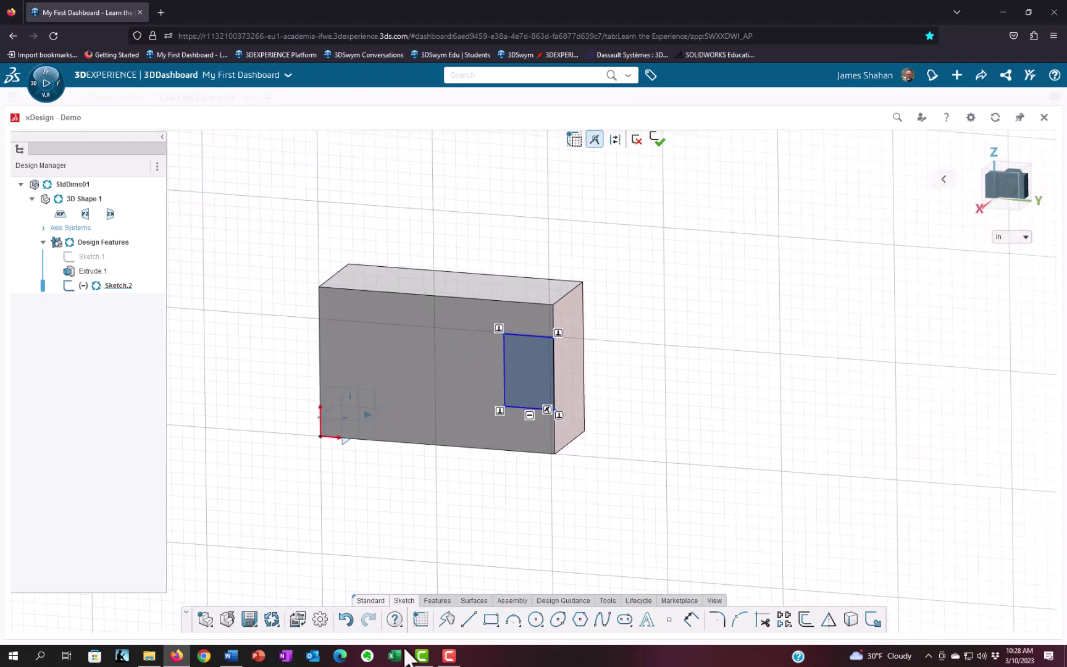
Step: Try a 1 in dimension between the rectangle's top edge and the block's top edge, and delete that dimension
{"action": "left_click", "coordinate": [691, 618]}
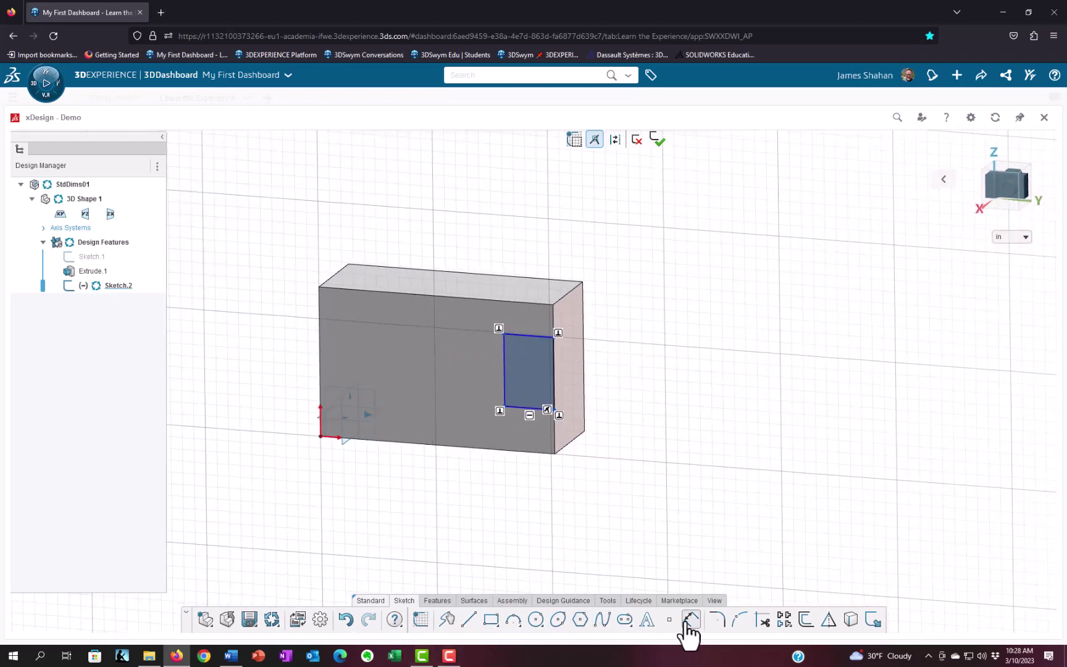
{"action": "left_click", "coordinate": [528, 335]}
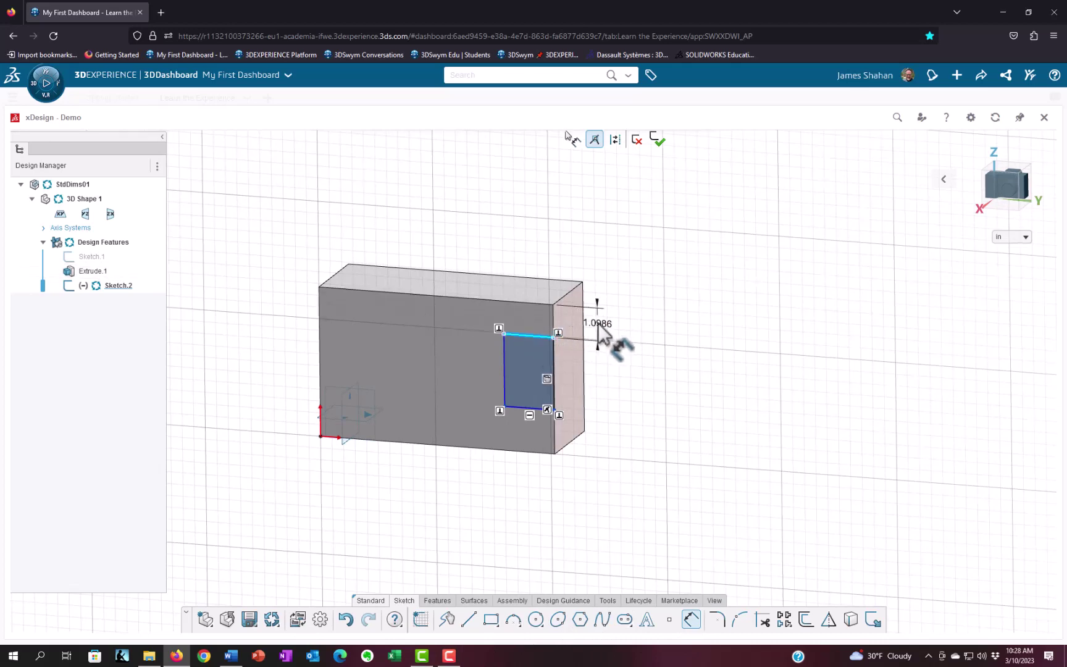
{"action": "left_click", "coordinate": [611, 331]}
{"action": "type", "text": "1"}
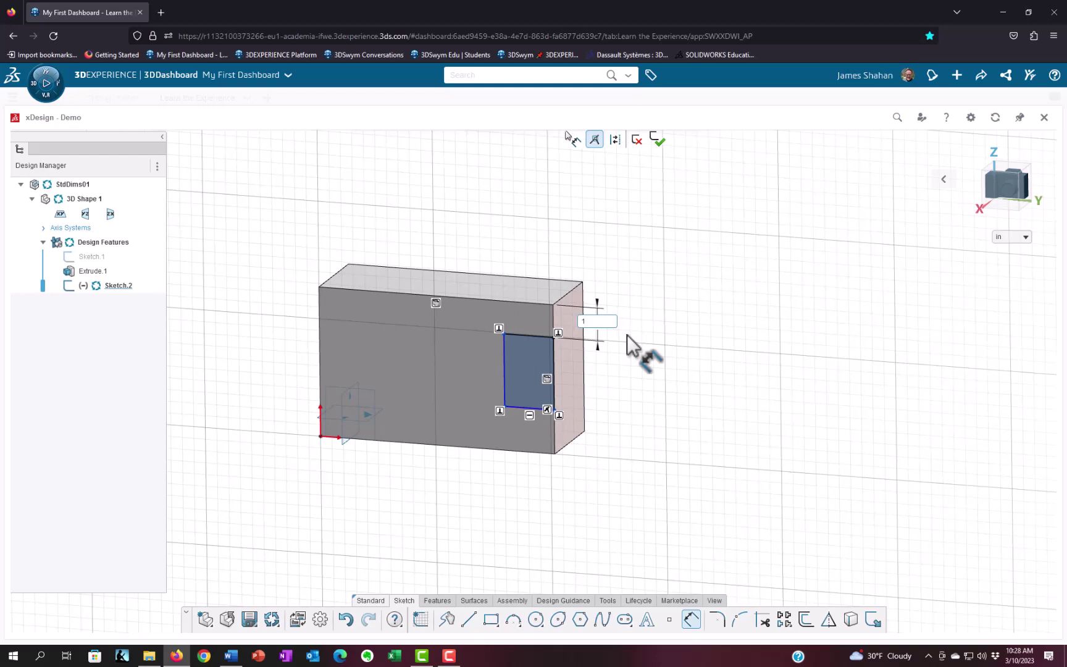
{"action": "key", "text": "Return"}
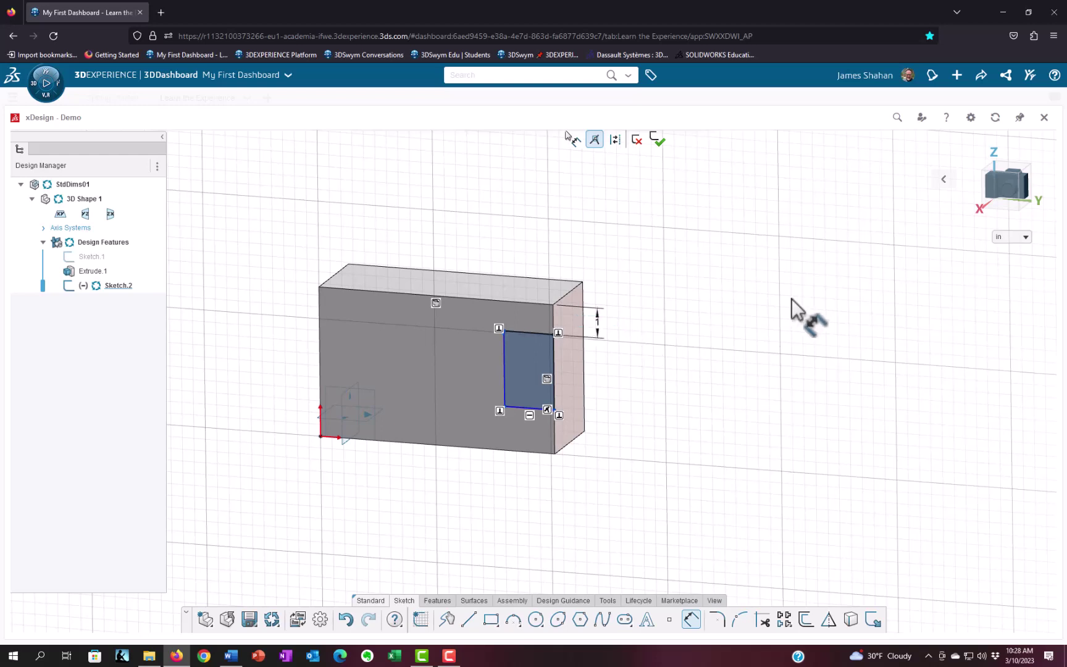
{"action": "key", "text": "Escape"}
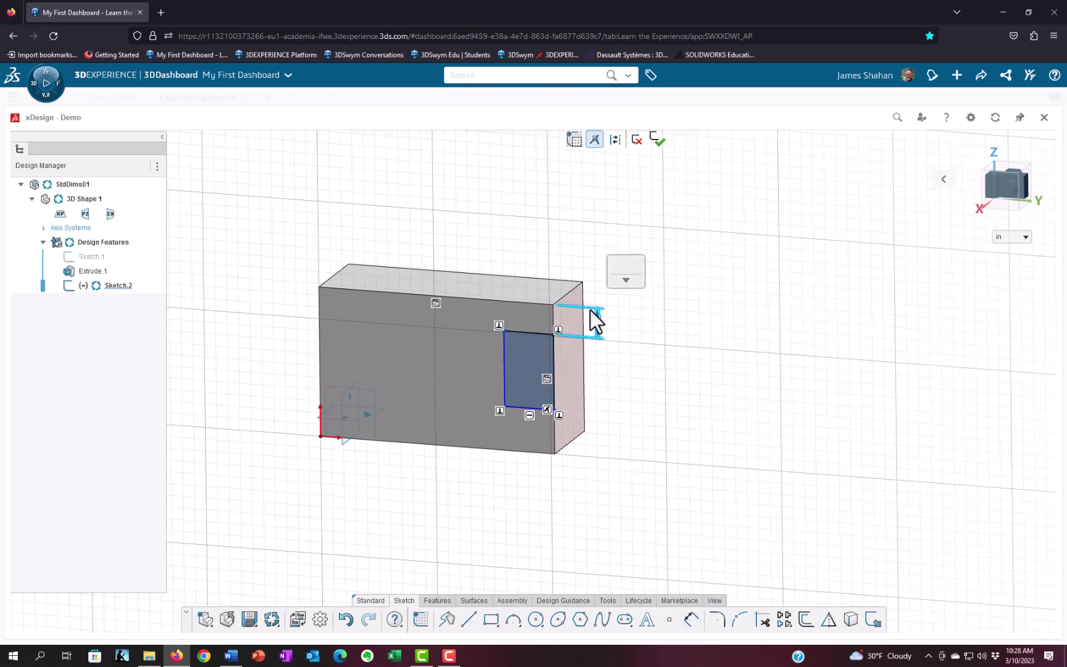
{"action": "key", "text": "Delete"}
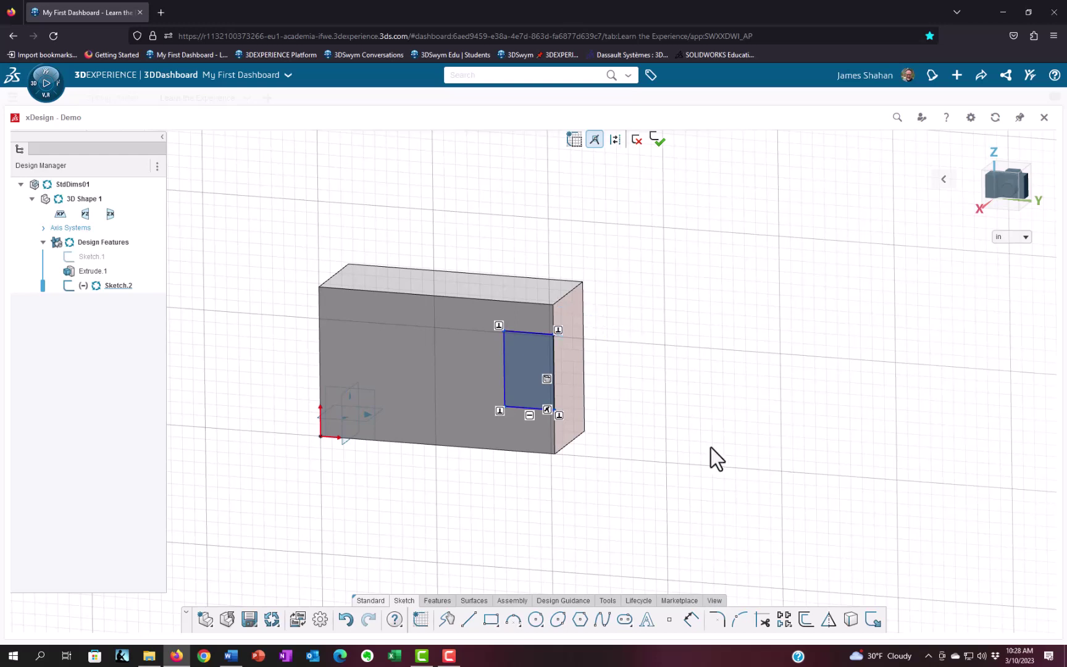
Step: Dimension the rectangle's bottom edge 2 in above the block's bottom edge and its height at 2 in
{"action": "left_click", "coordinate": [691, 619]}
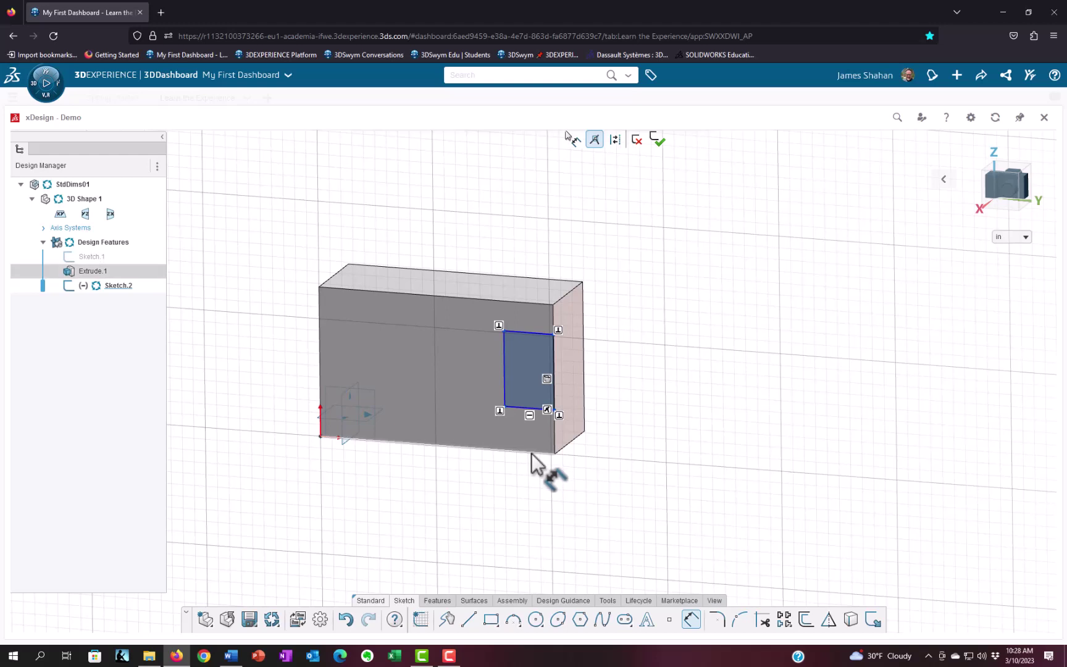
{"action": "left_click", "coordinate": [517, 407]}
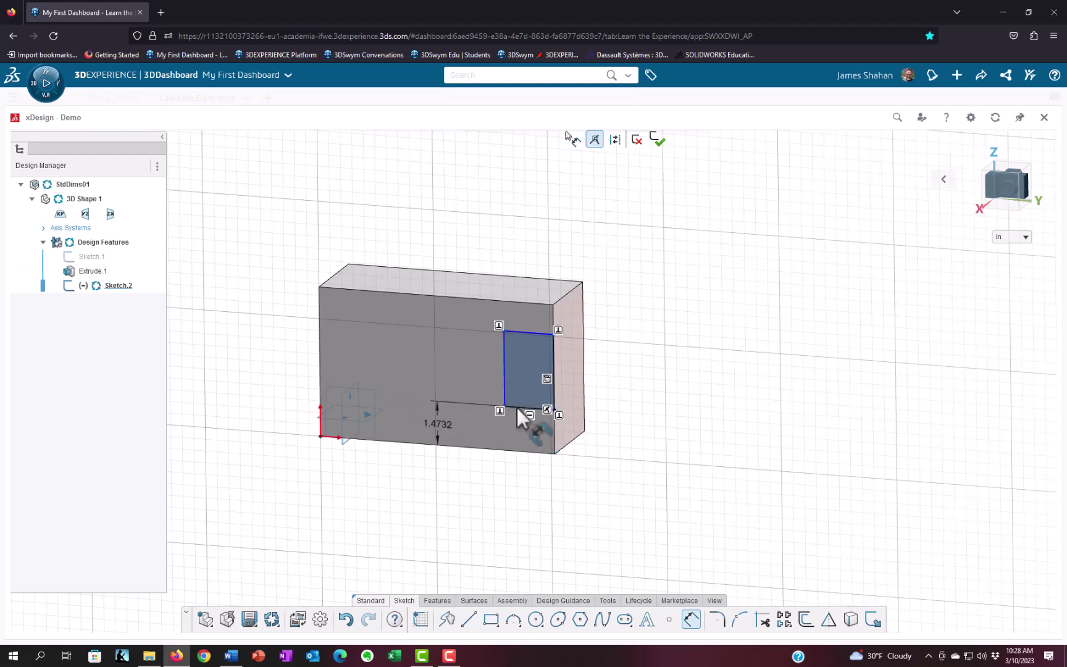
{"action": "left_click", "coordinate": [658, 440]}
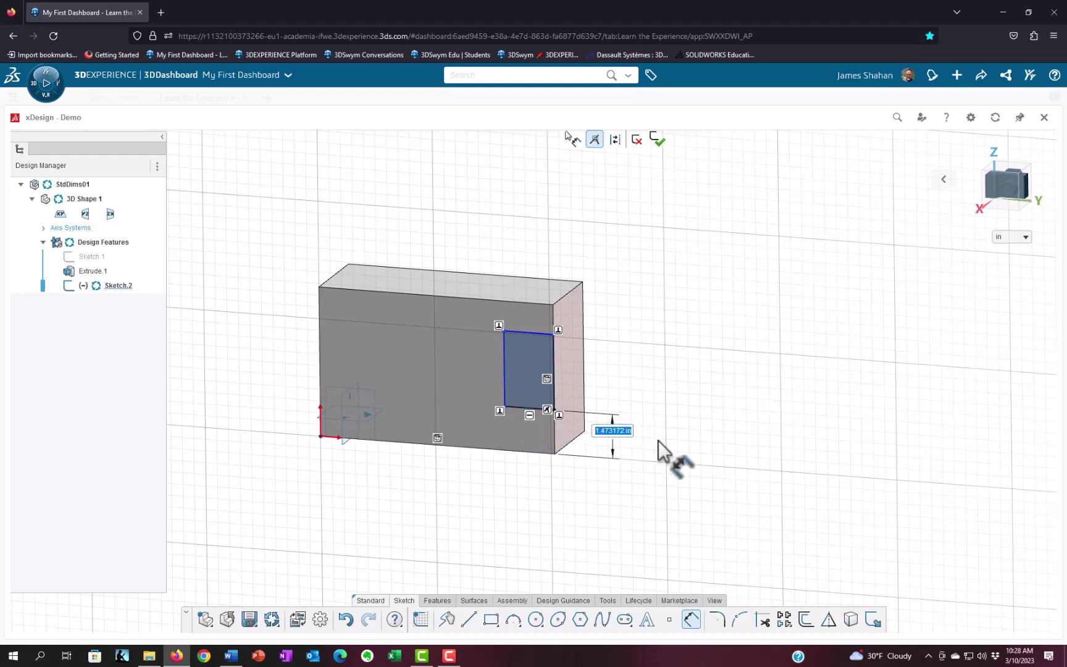
{"action": "key", "text": "Return"}
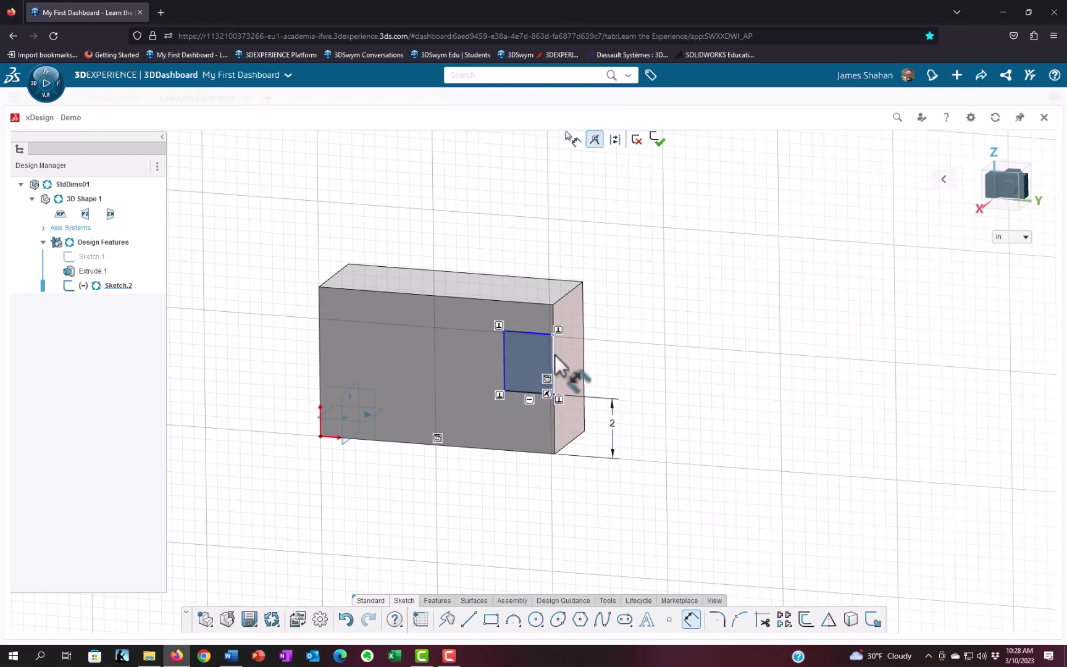
{"action": "left_click", "coordinate": [553, 357]}
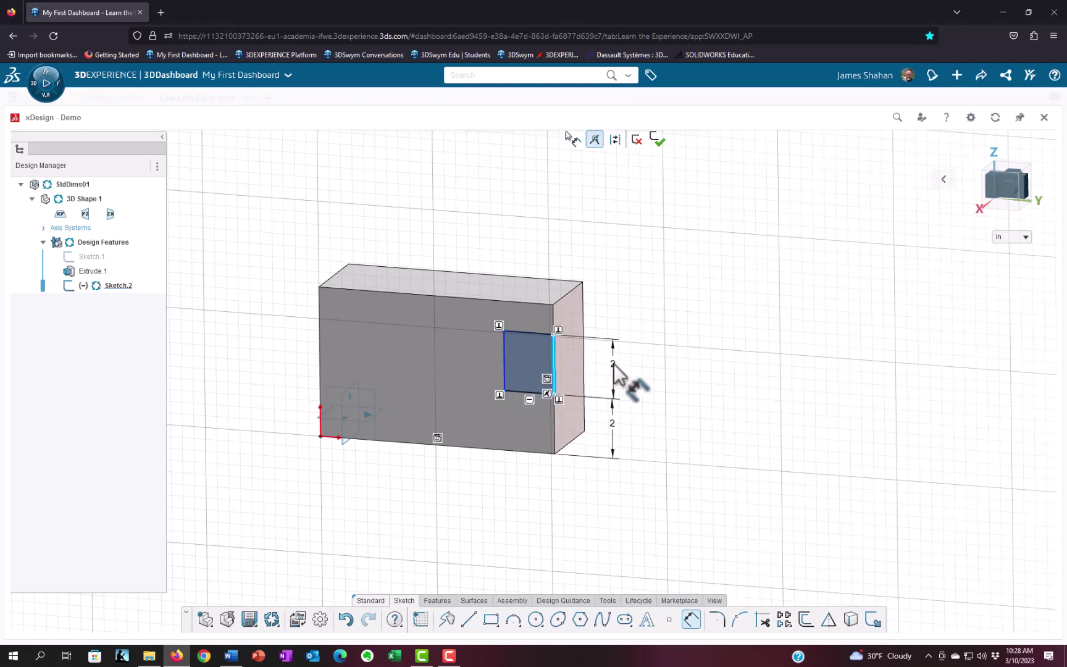
{"action": "left_click", "coordinate": [612, 364]}
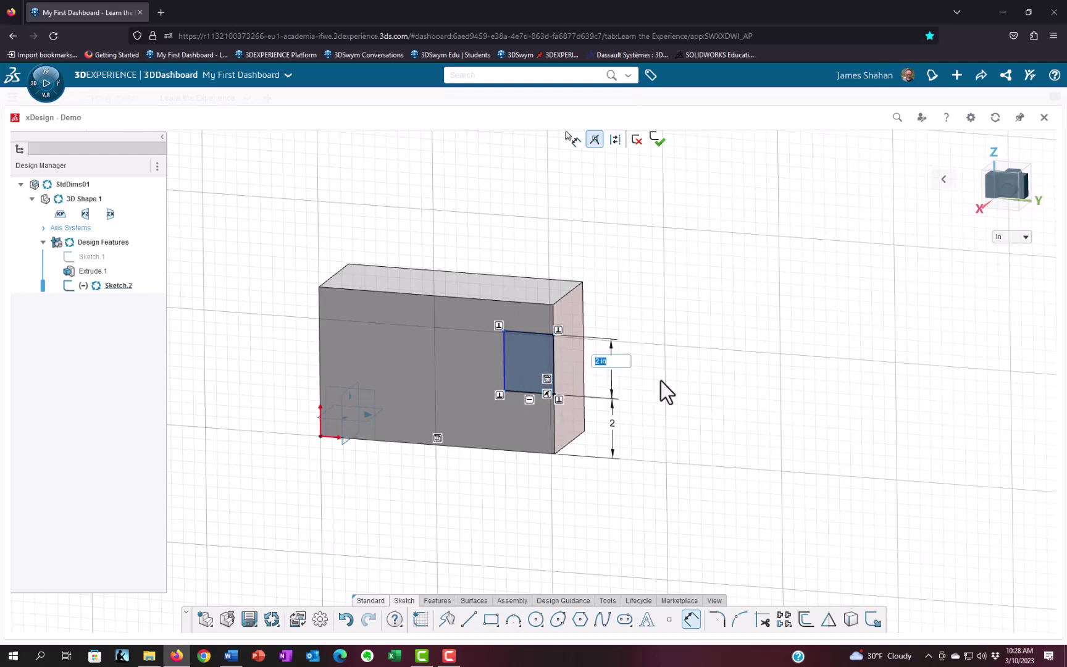
{"action": "key", "text": "Return"}
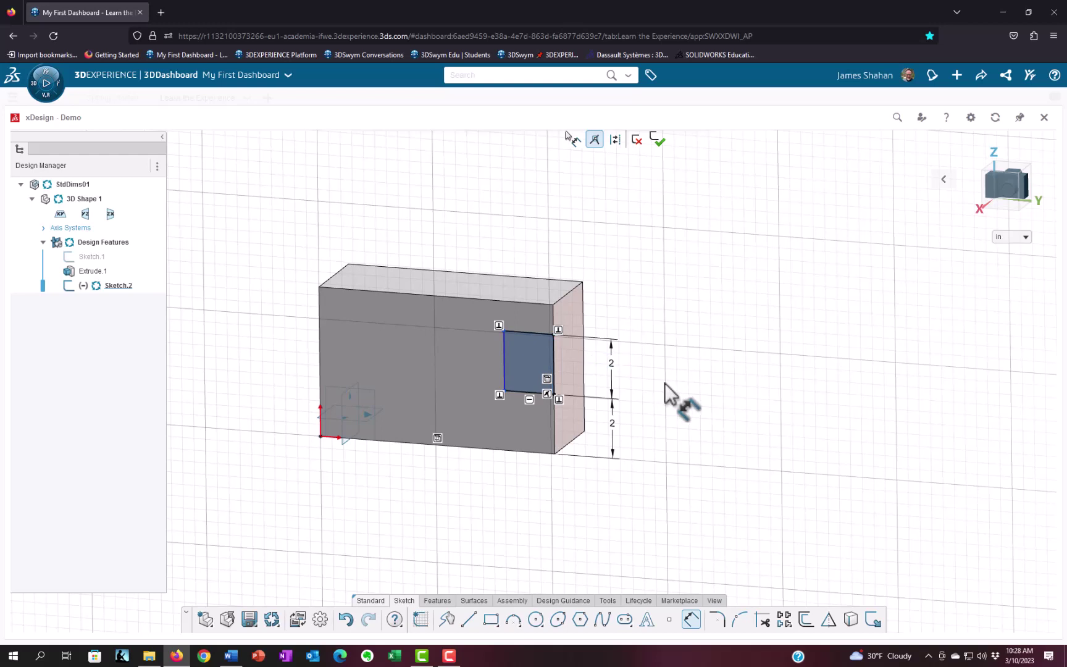
Step: Dimension the rectangle's width at 2 in and finish the sketch
{"action": "left_click", "coordinate": [525, 333]}
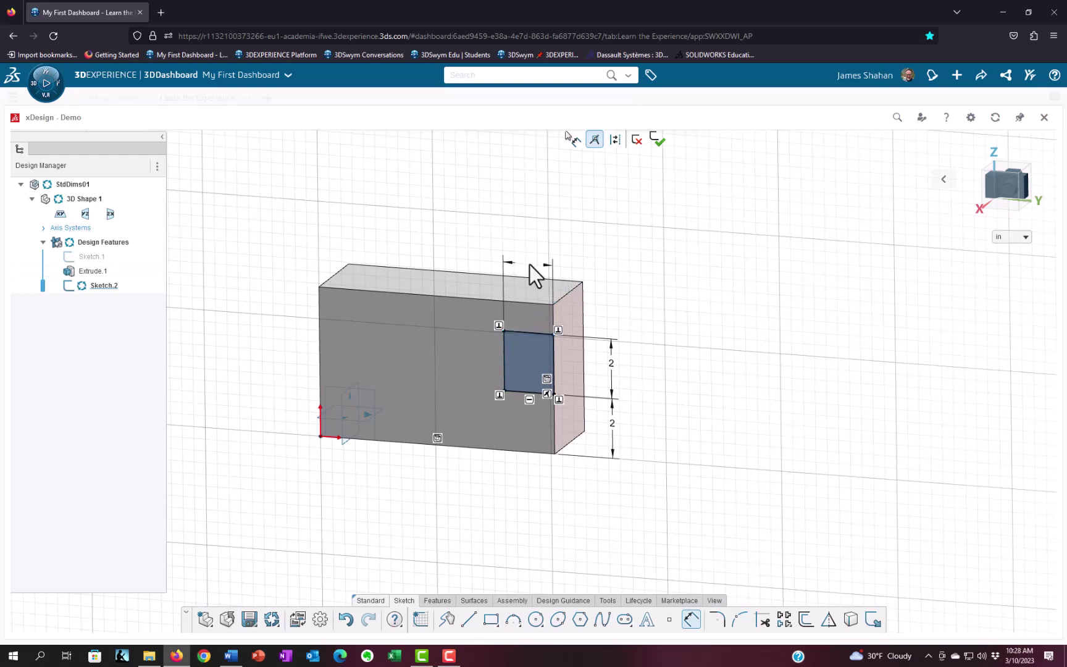
{"action": "left_click", "coordinate": [532, 263]}
{"action": "type", "text": "2"}
{"action": "key", "text": "Return"}
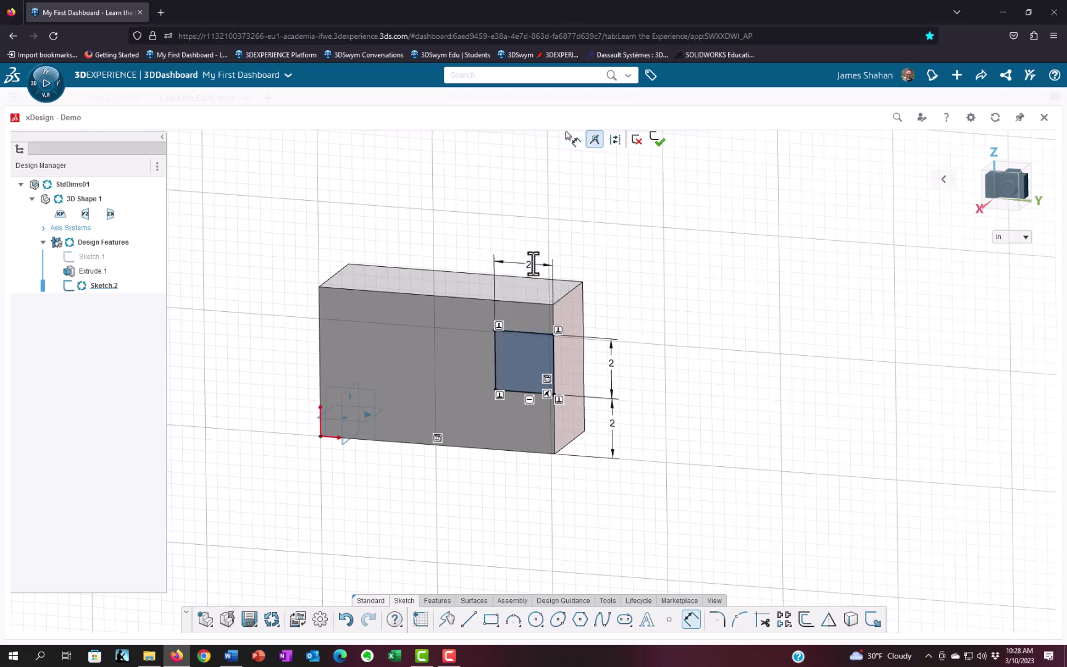
{"action": "left_click", "coordinate": [658, 141]}
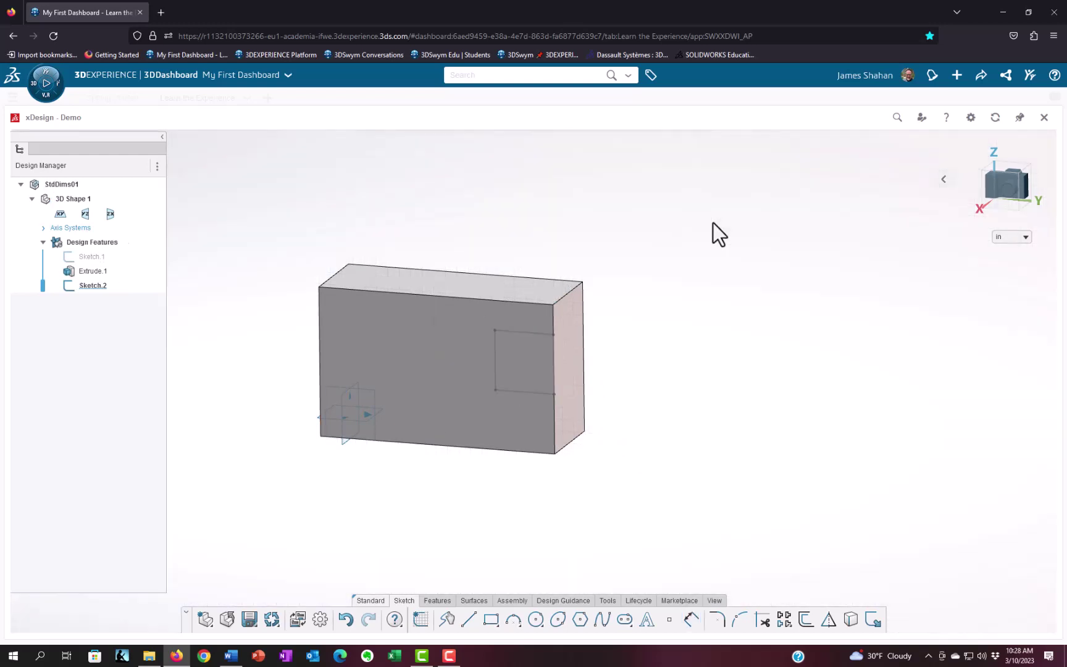
Step: Cut the small rectangle sketch through the block with an Extrude Cut set to Through one way
{"action": "left_click", "coordinate": [92, 286]}
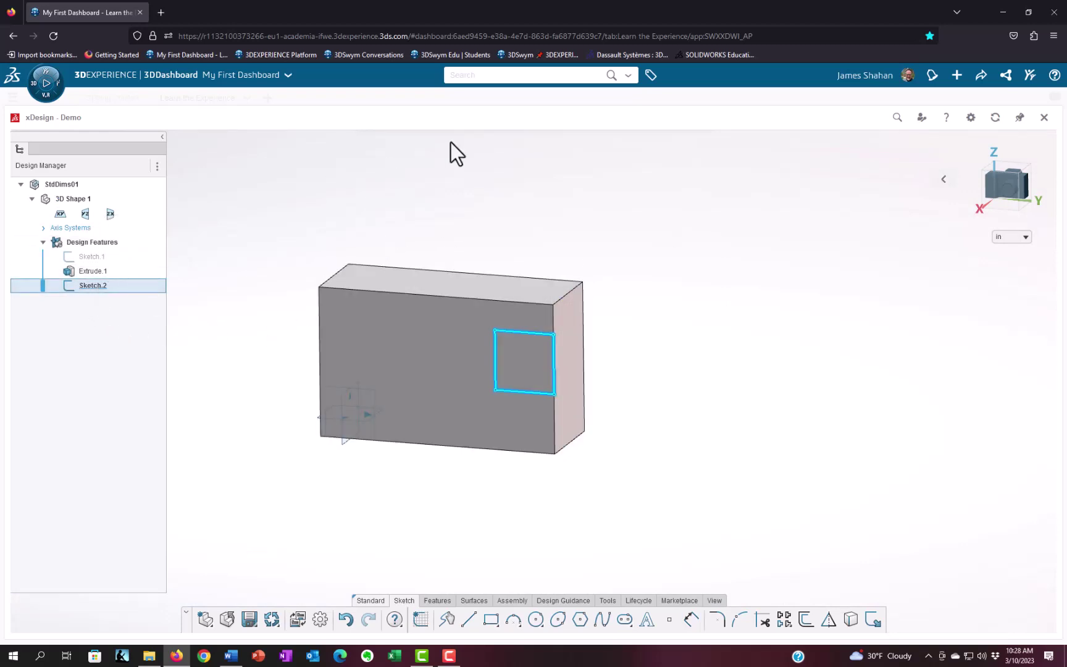
{"action": "key", "text": "e"}
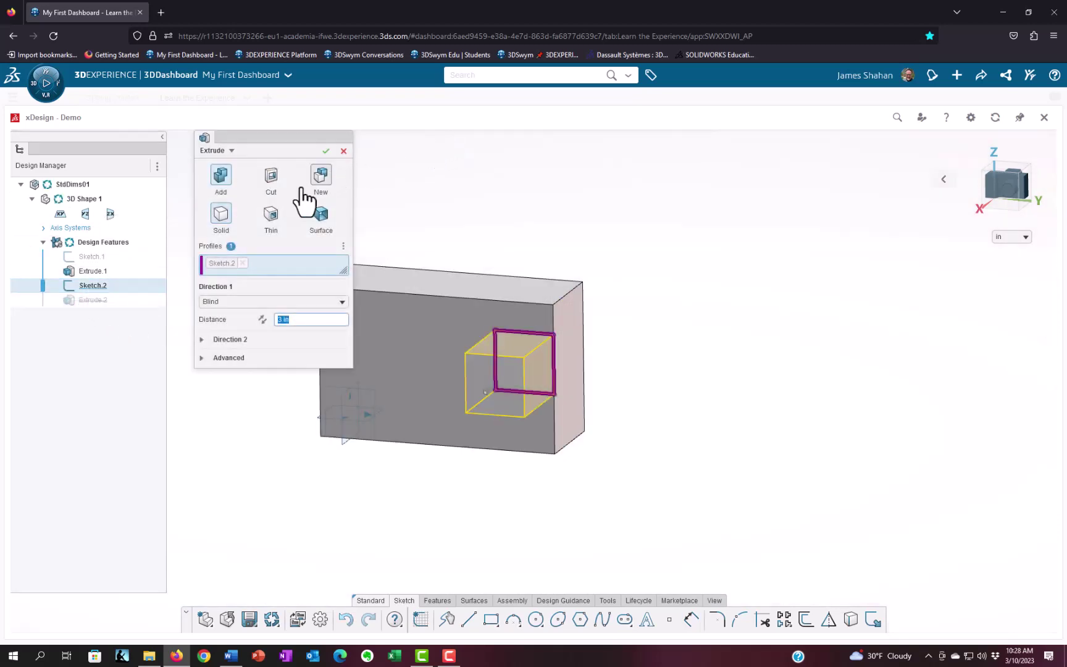
{"action": "left_click", "coordinate": [271, 176]}
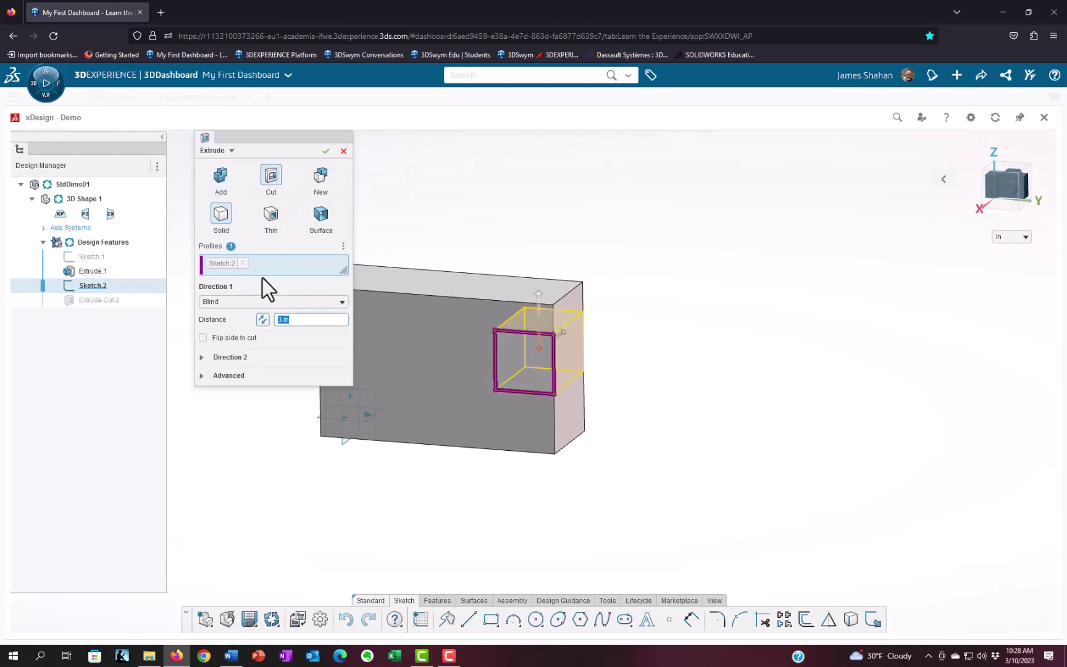
{"action": "left_click", "coordinate": [247, 302]}
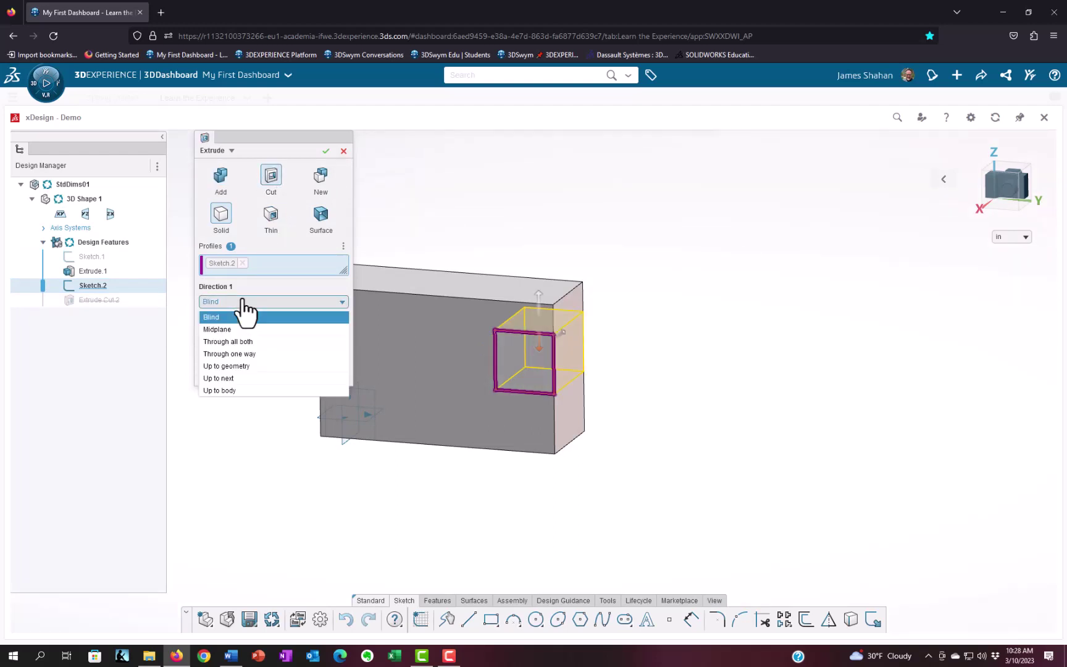
{"action": "left_click", "coordinate": [245, 353]}
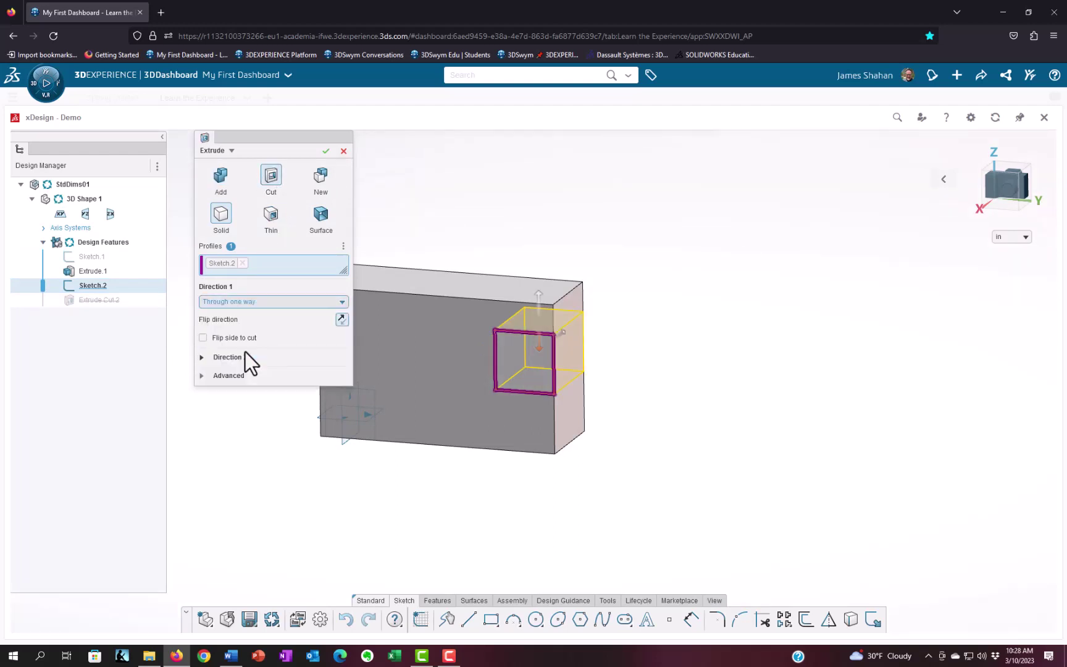
{"action": "left_click", "coordinate": [325, 152]}
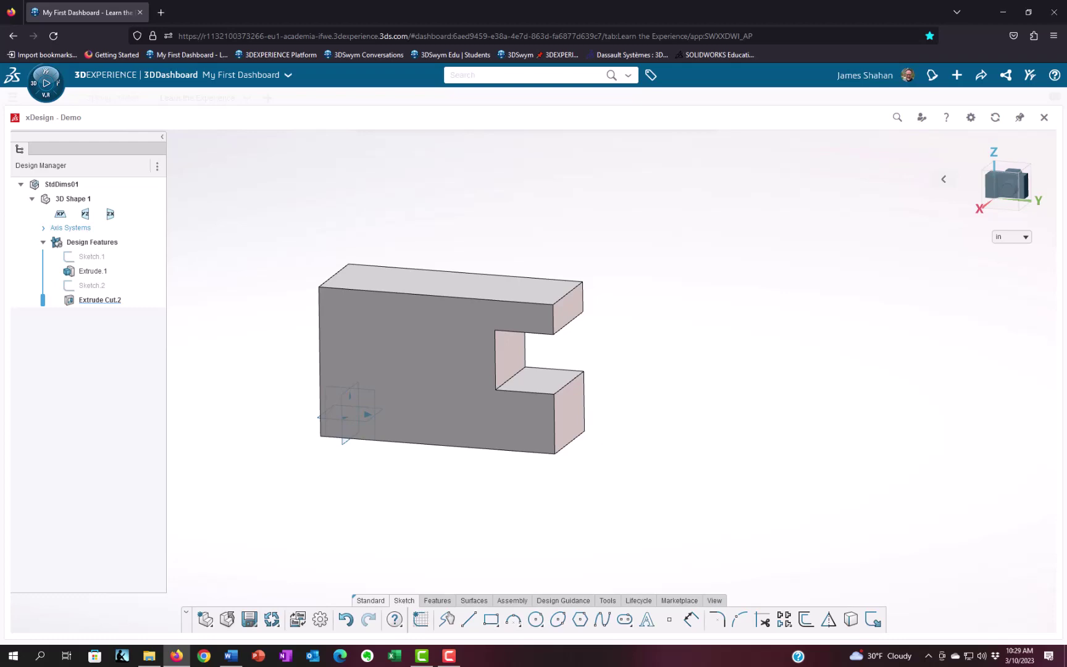
Step: Start a sketch on the block's large front face and draw a horizontal construction line in the area beside the notch
{"action": "left_click", "coordinate": [411, 379]}
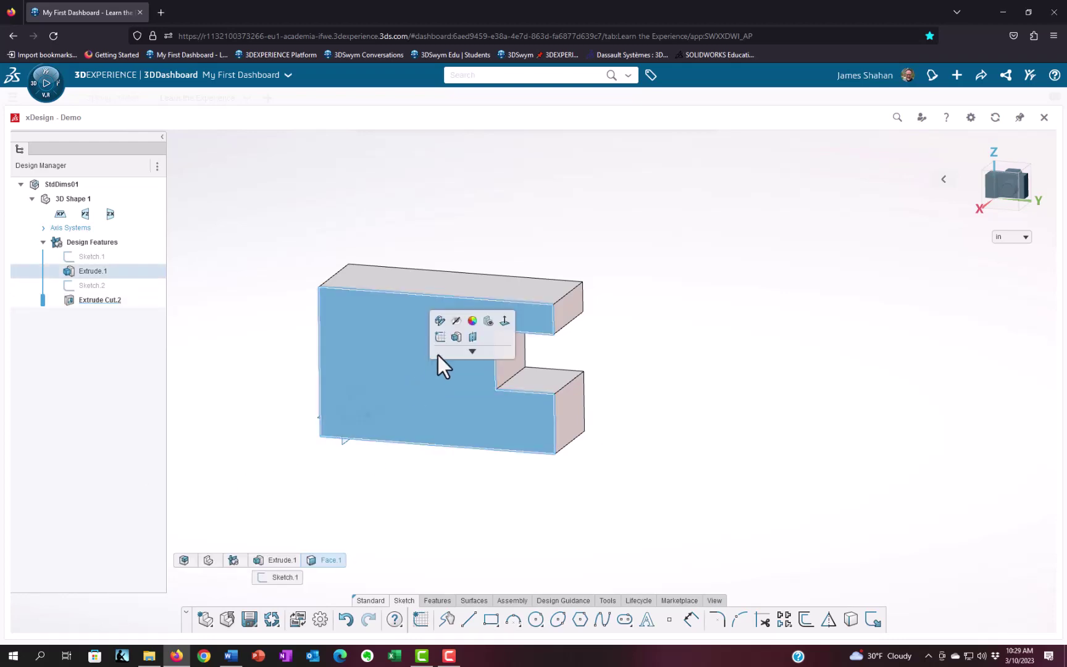
{"action": "left_click", "coordinate": [439, 336]}
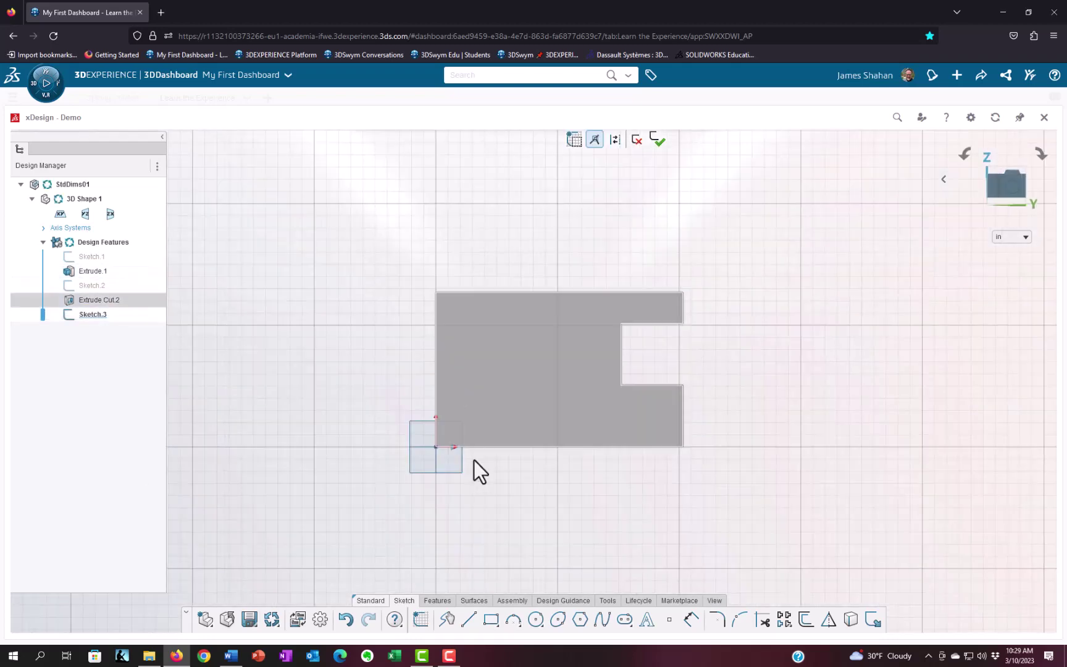
{"action": "left_click", "coordinate": [469, 619]}
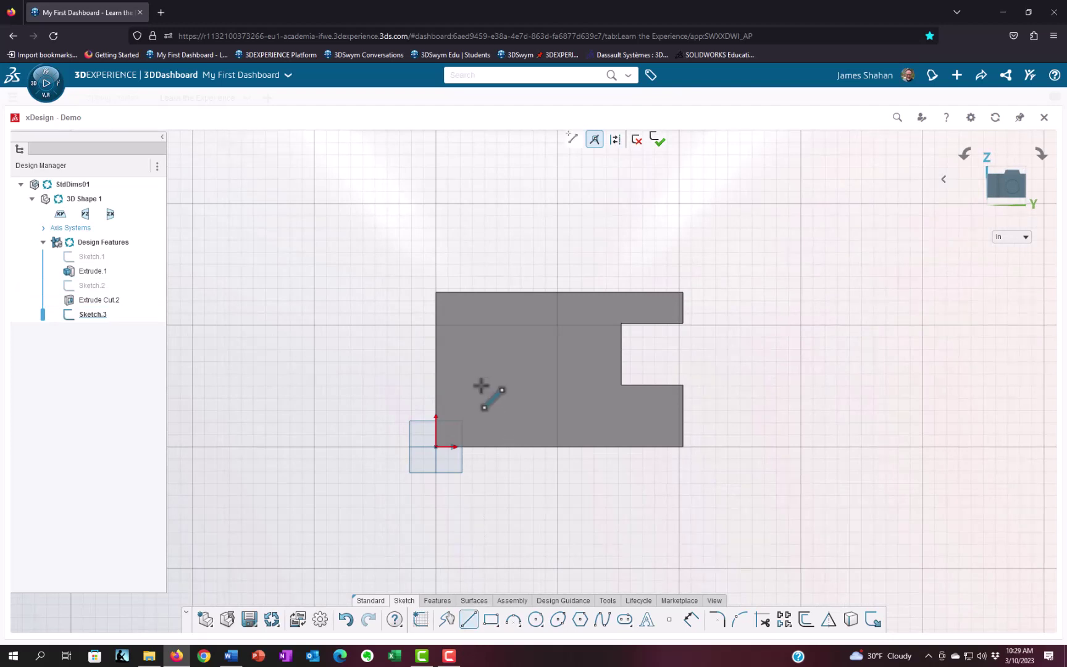
{"action": "left_click", "coordinate": [480, 384]}
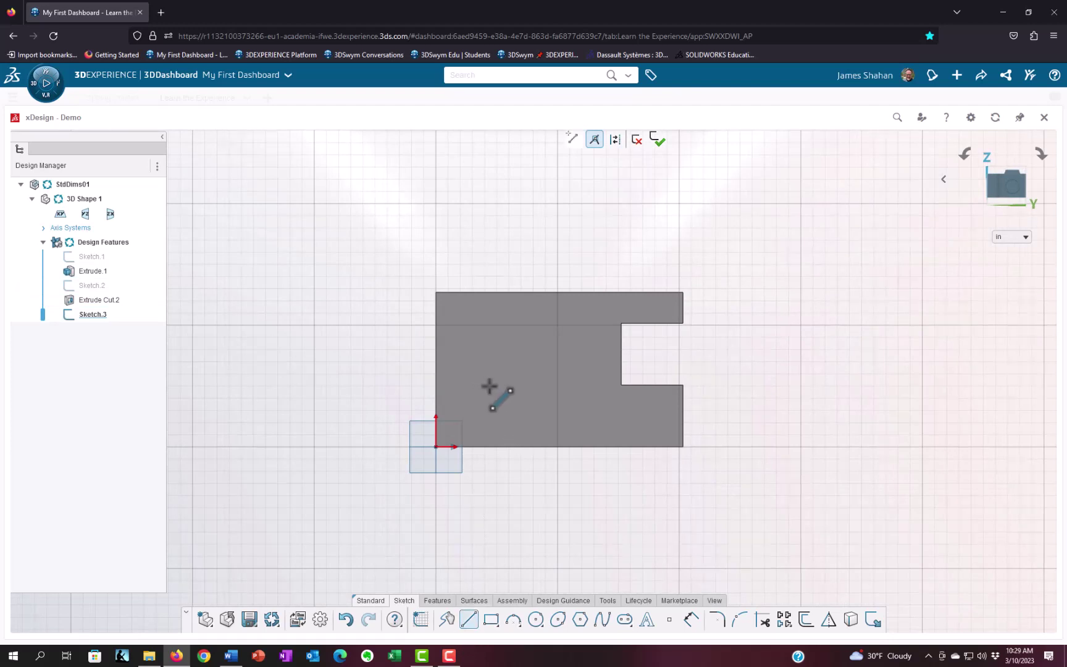
{"action": "left_click", "coordinate": [546, 385]}
{"action": "key", "text": "Escape"}
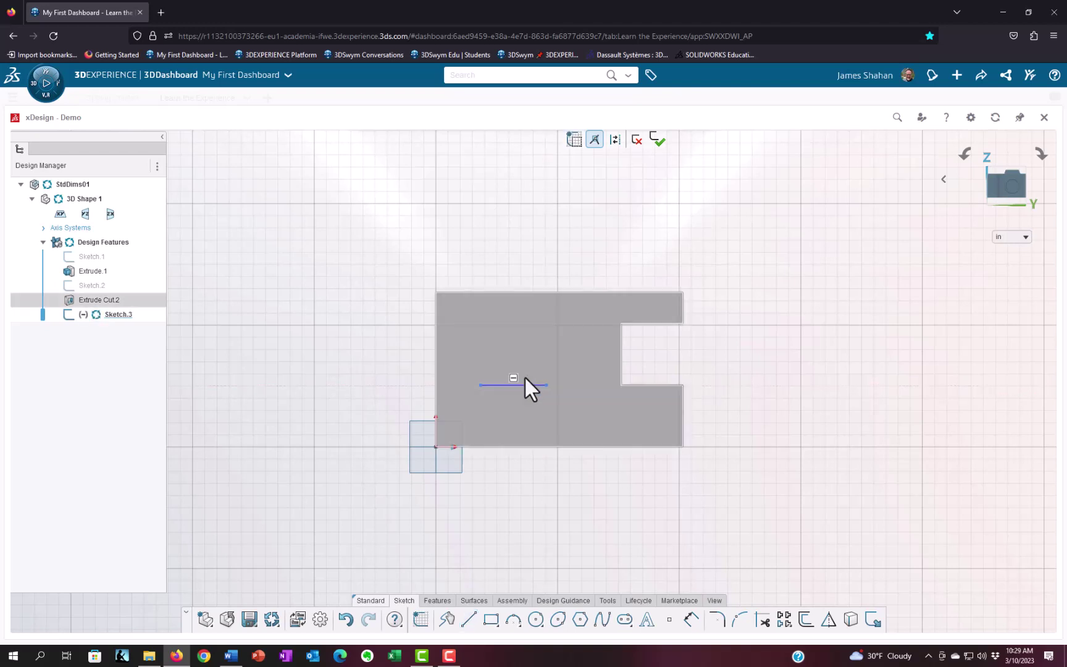
{"action": "left_click", "coordinate": [525, 385]}
{"action": "left_click", "coordinate": [551, 325]}
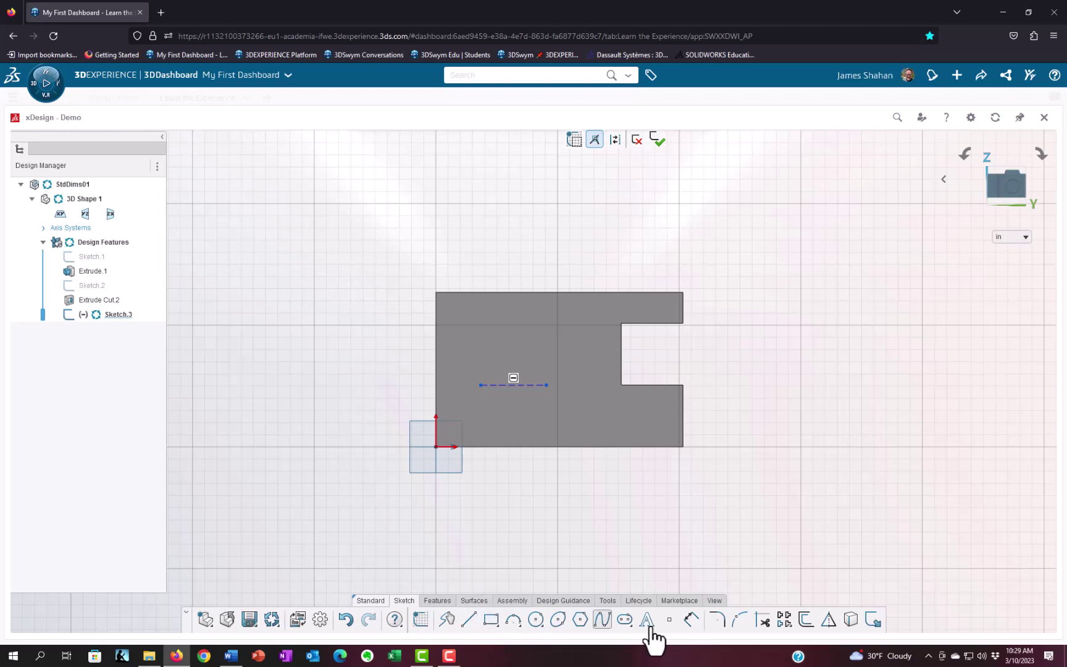
Step: Dimension the construction line's left endpoint 1 in from the block's left edge
{"action": "left_click", "coordinate": [692, 621]}
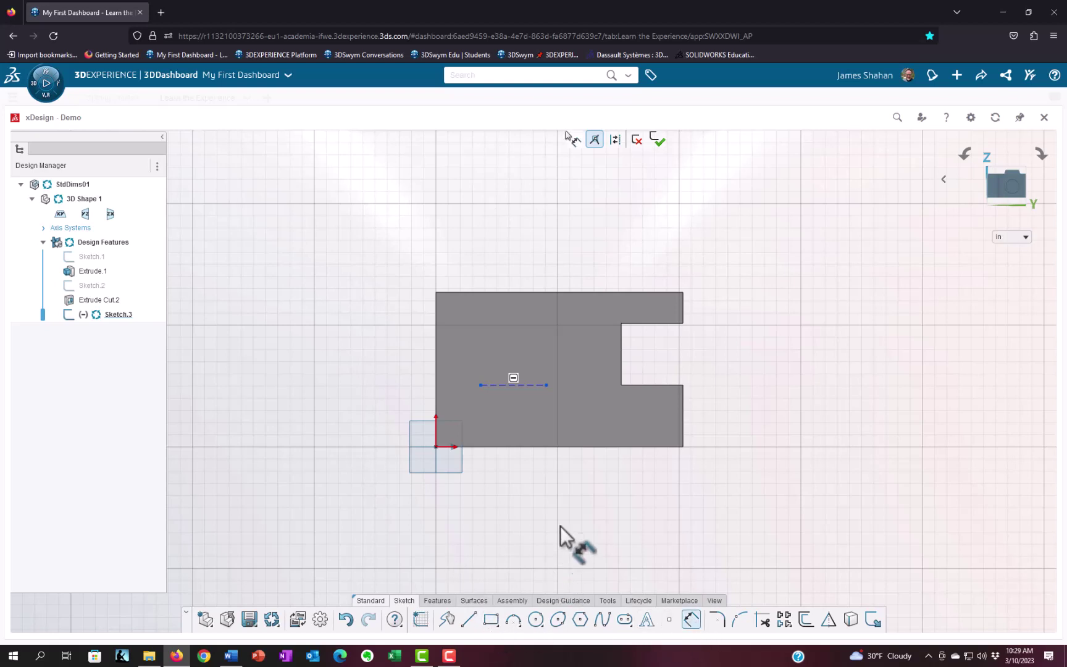
{"action": "middle_click_drag", "start_coordinate": [542, 342], "coordinate": [591, 247]}
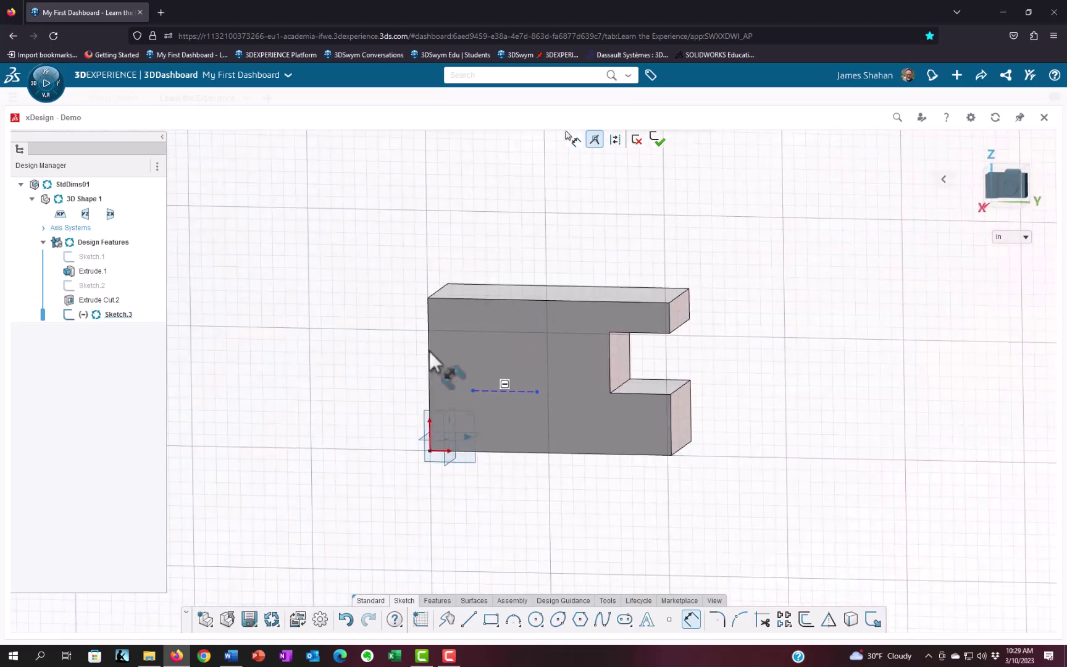
{"action": "left_click", "coordinate": [473, 390]}
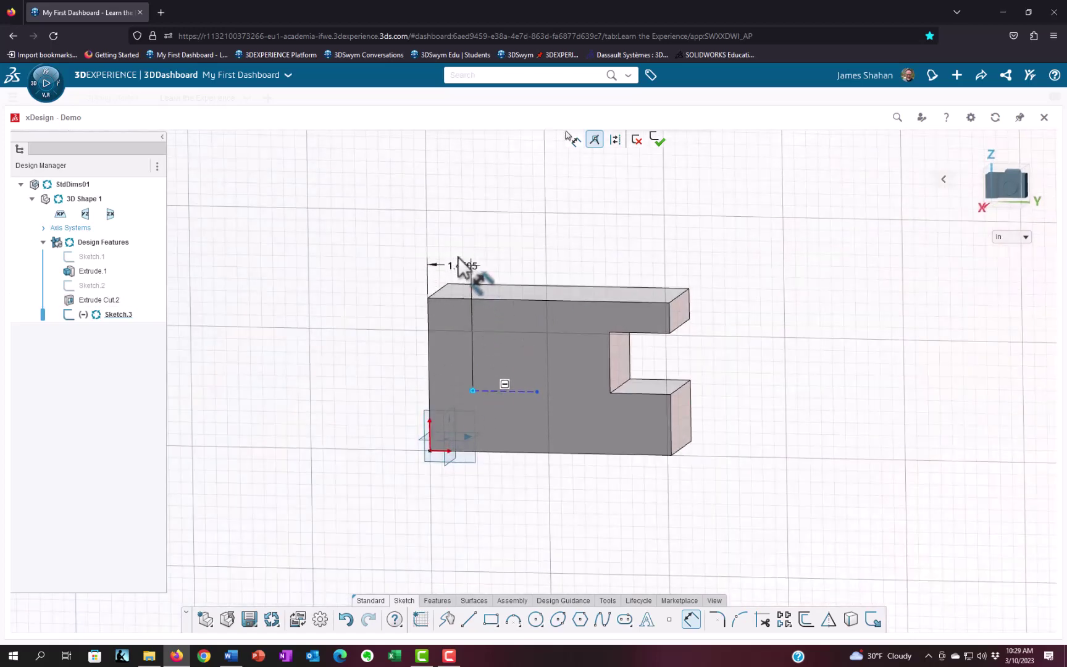
{"action": "left_click", "coordinate": [452, 256]}
{"action": "type", "text": "1"}
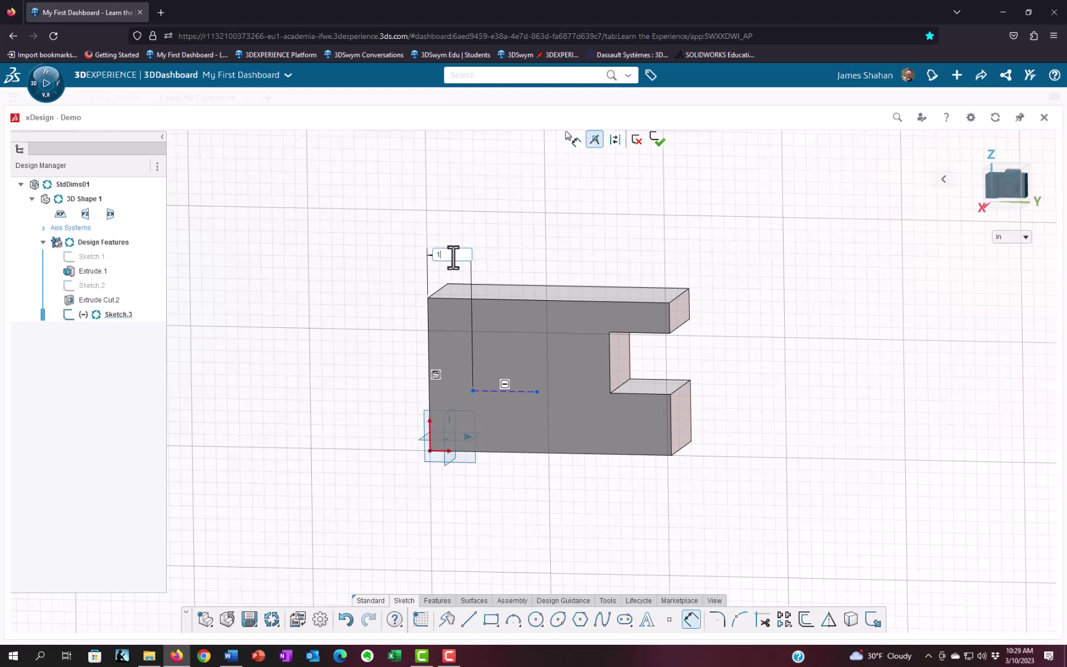
{"action": "key", "text": "Return"}
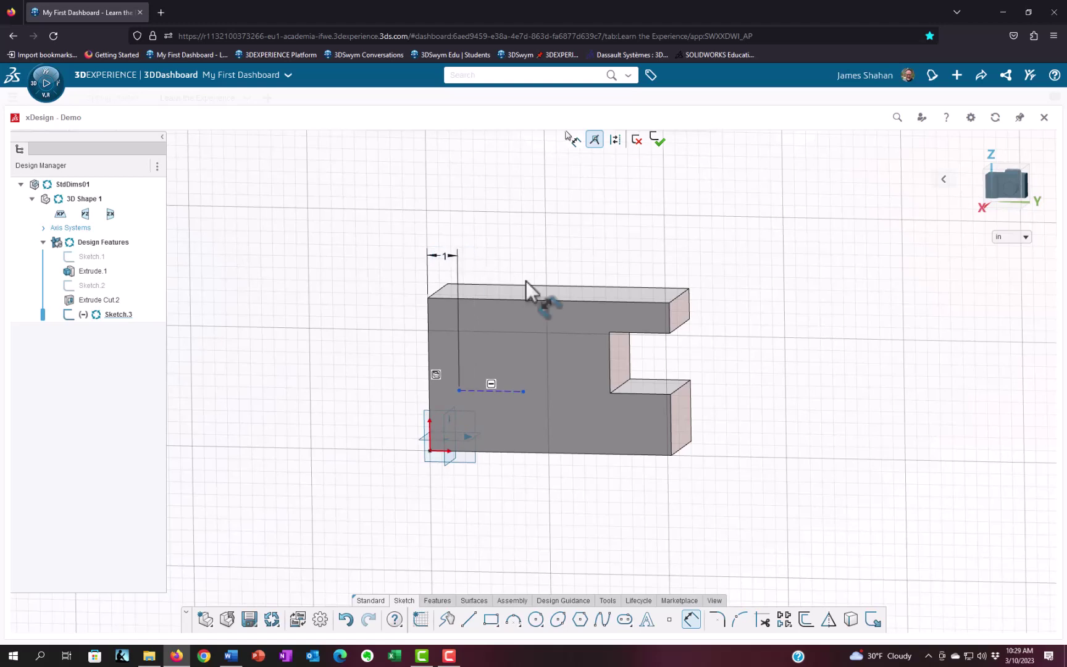
Step: Dimension the construction line's length at 3 in and its height above the block's bottom edge at 2.5 in
{"action": "left_click", "coordinate": [503, 390]}
{"action": "left_click", "coordinate": [495, 257]}
{"action": "type", "text": "3"}
{"action": "key", "text": "Return"}
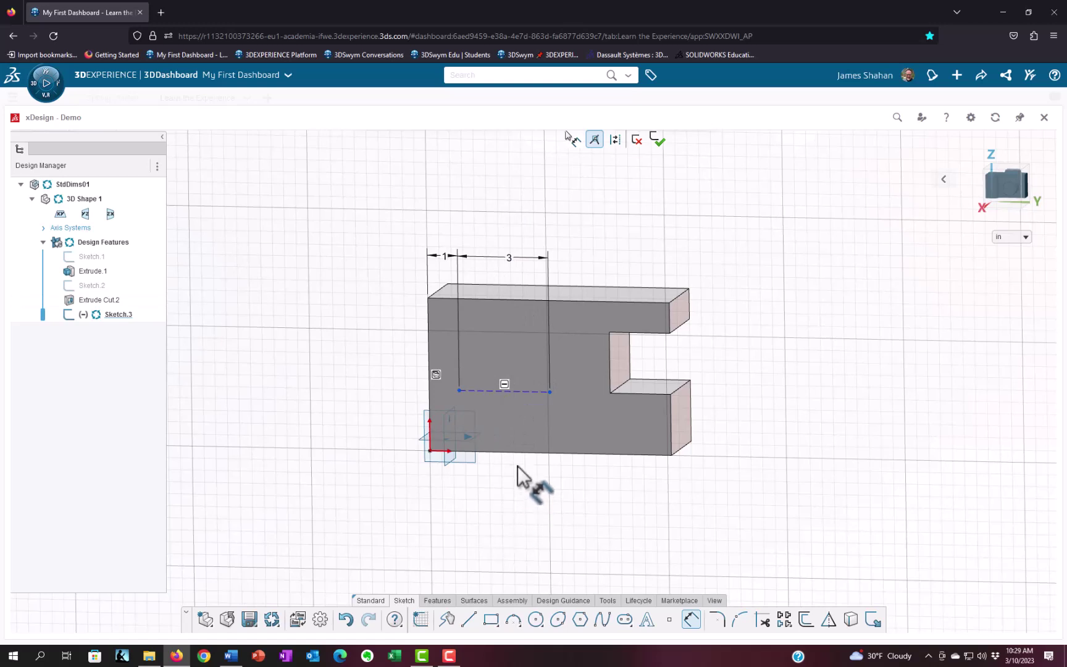
{"action": "left_click", "coordinate": [512, 391]}
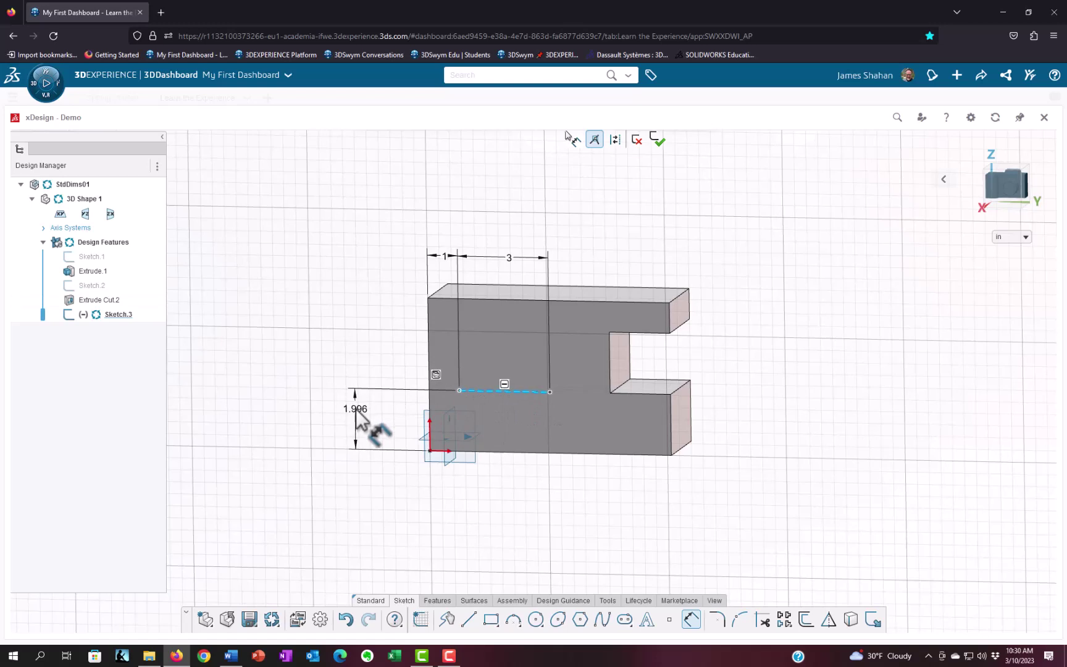
{"action": "left_click", "coordinate": [357, 416]}
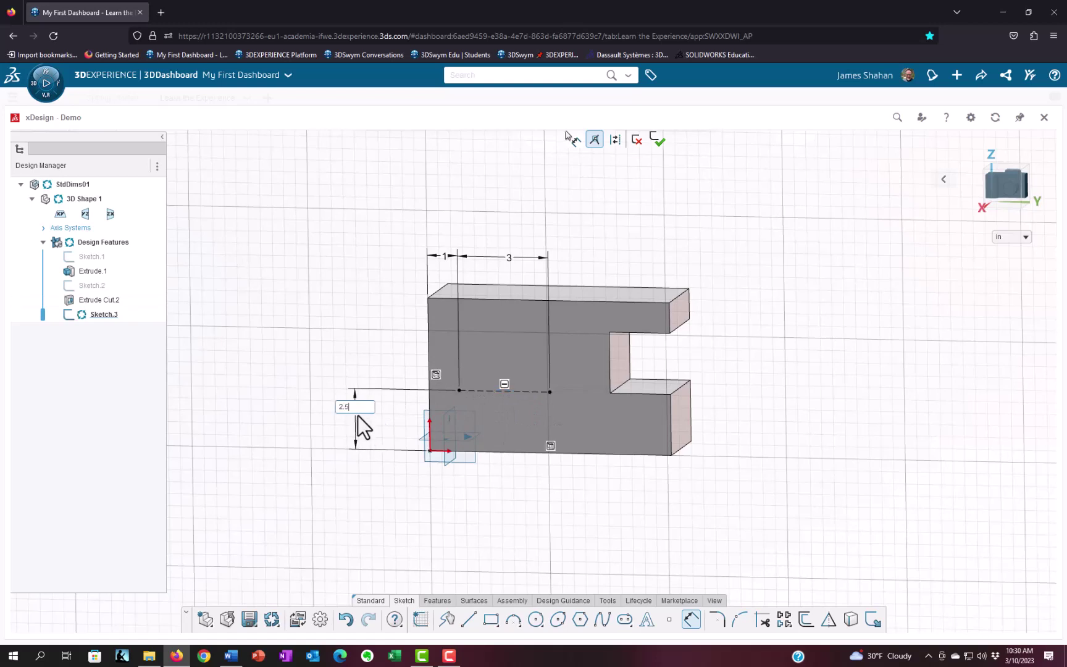
{"action": "key", "text": "Return"}
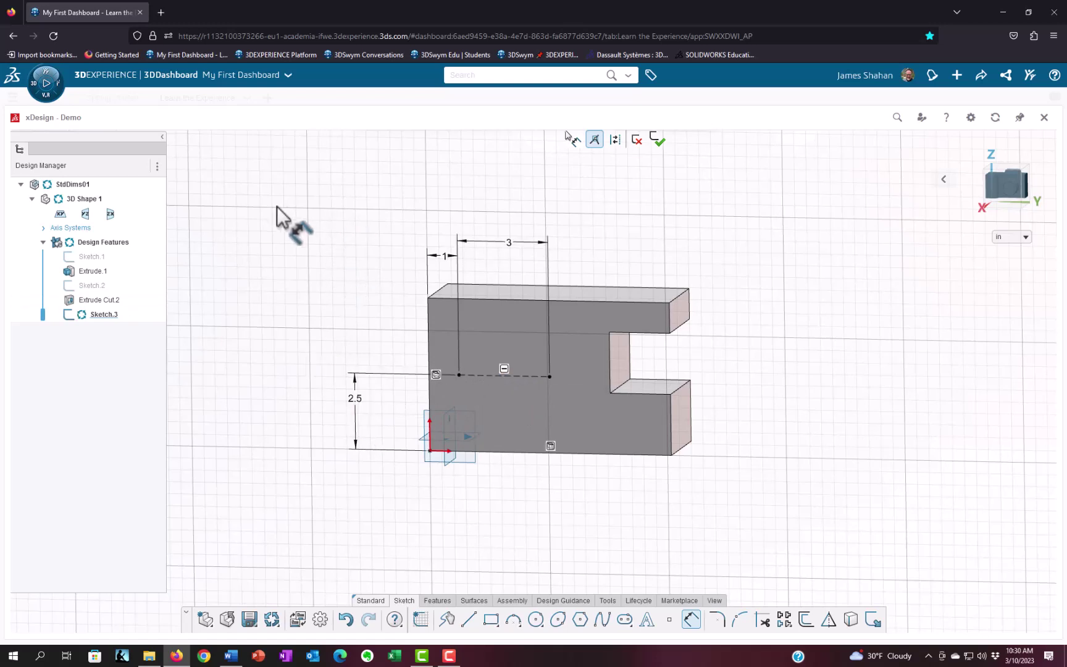
Step: Draw two equal circles centred on the right and left endpoints of the construction line
{"action": "left_click", "coordinate": [536, 620]}
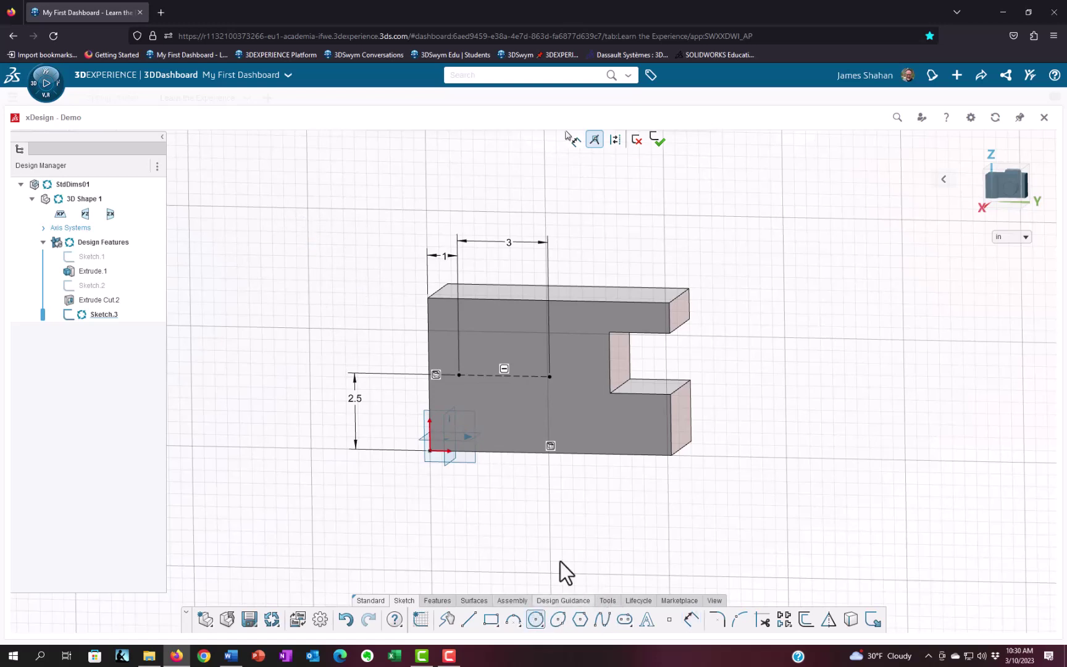
{"action": "left_click", "coordinate": [549, 375]}
{"action": "left_click", "coordinate": [565, 360]}
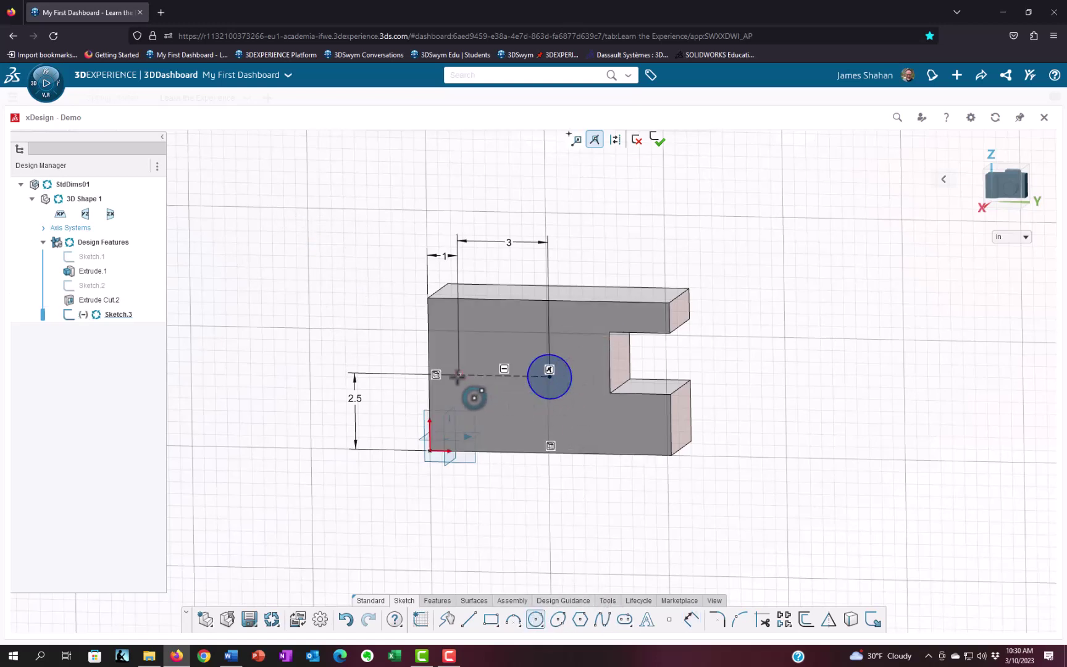
{"action": "left_click", "coordinate": [458, 375]}
{"action": "left_click", "coordinate": [476, 363]}
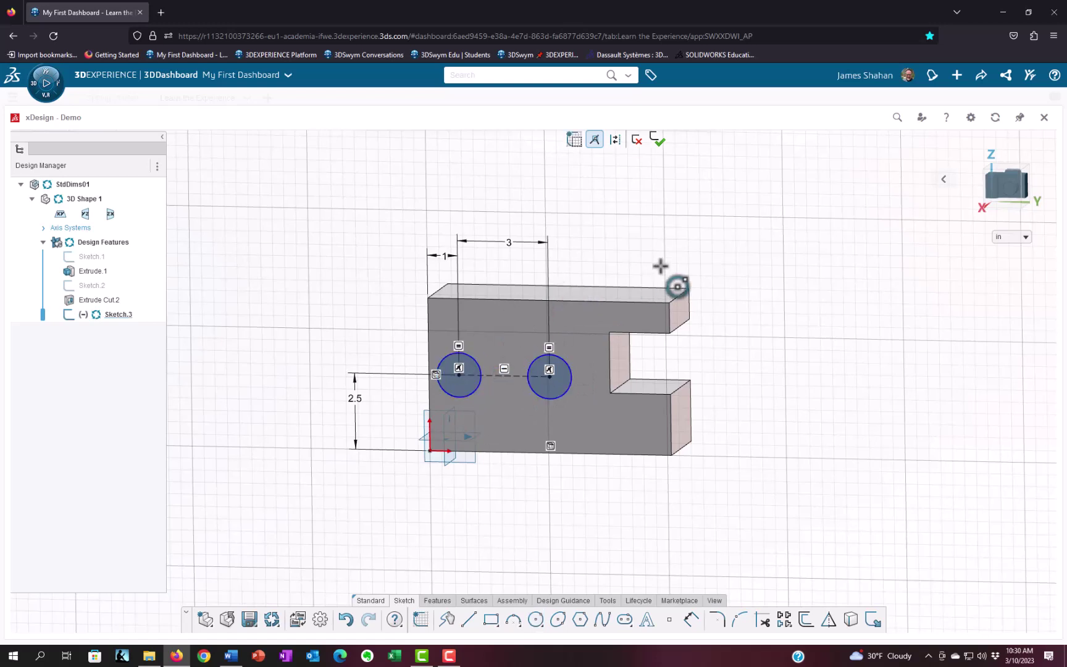
{"action": "key", "text": "Escape"}
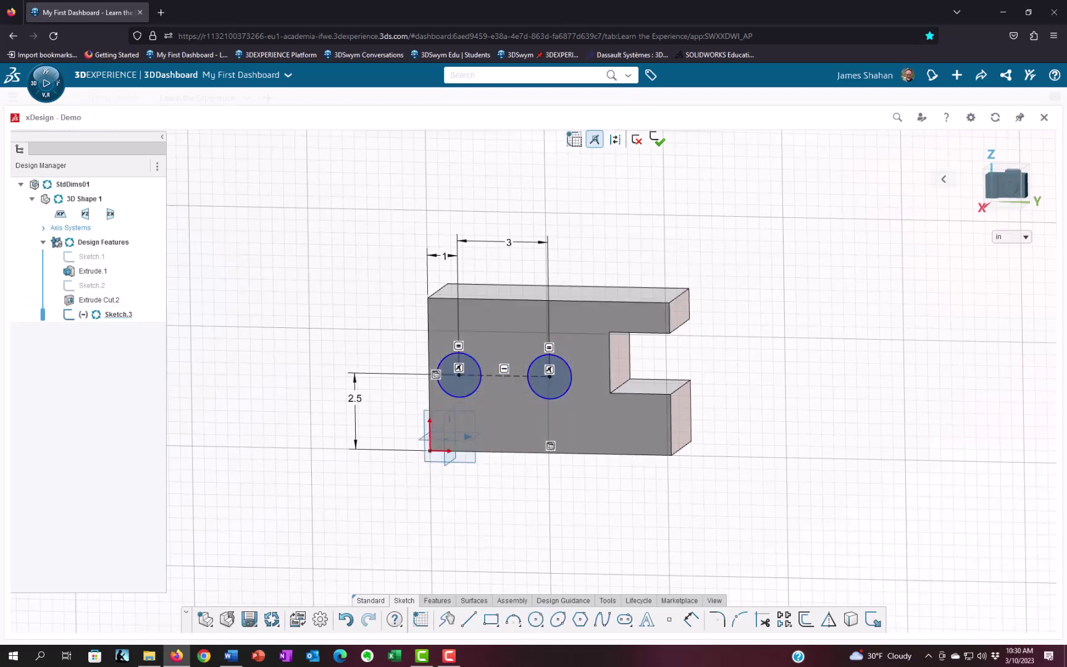
Step: Dimension the left circle's diameter at 1 in and finish the sketch
{"action": "left_click", "coordinate": [691, 619]}
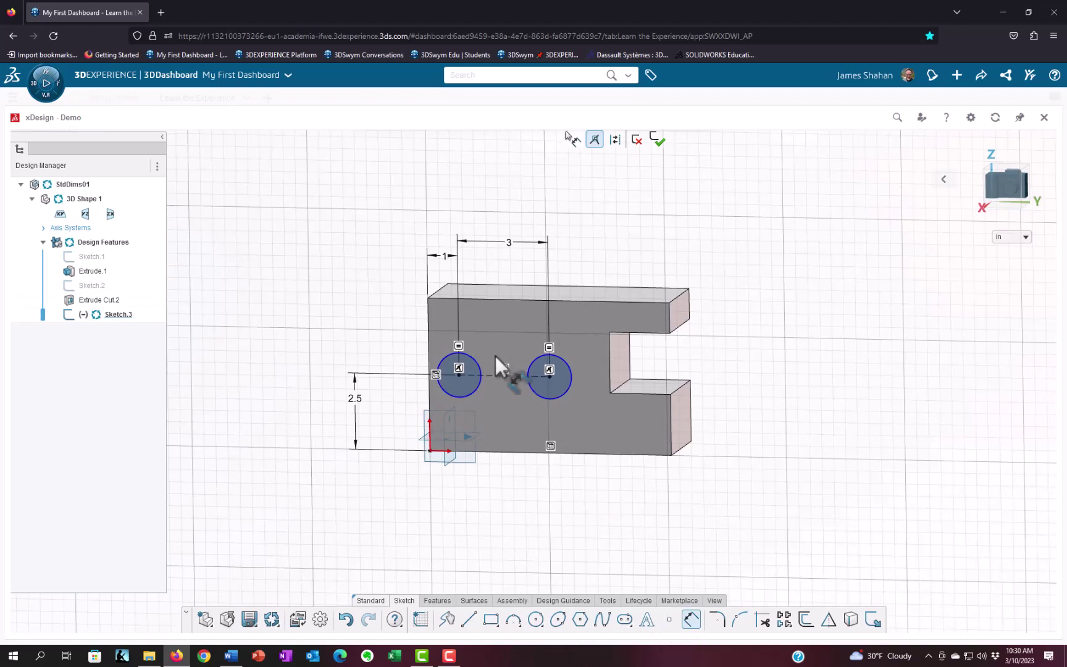
{"action": "left_click", "coordinate": [453, 357]}
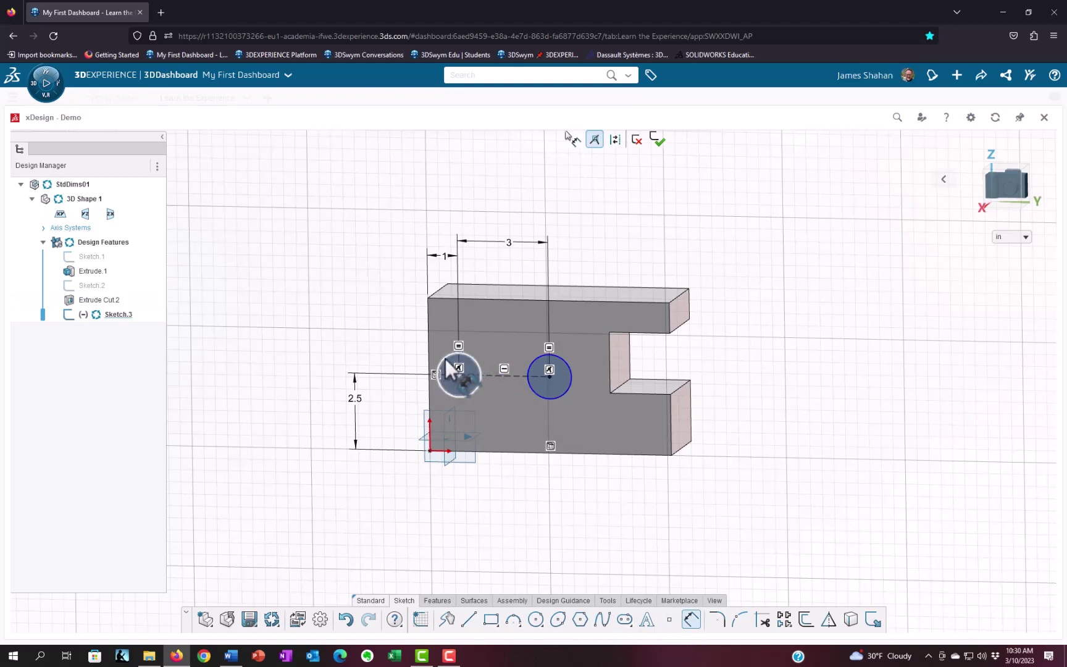
{"action": "left_click", "coordinate": [382, 327]}
{"action": "key", "text": "Return"}
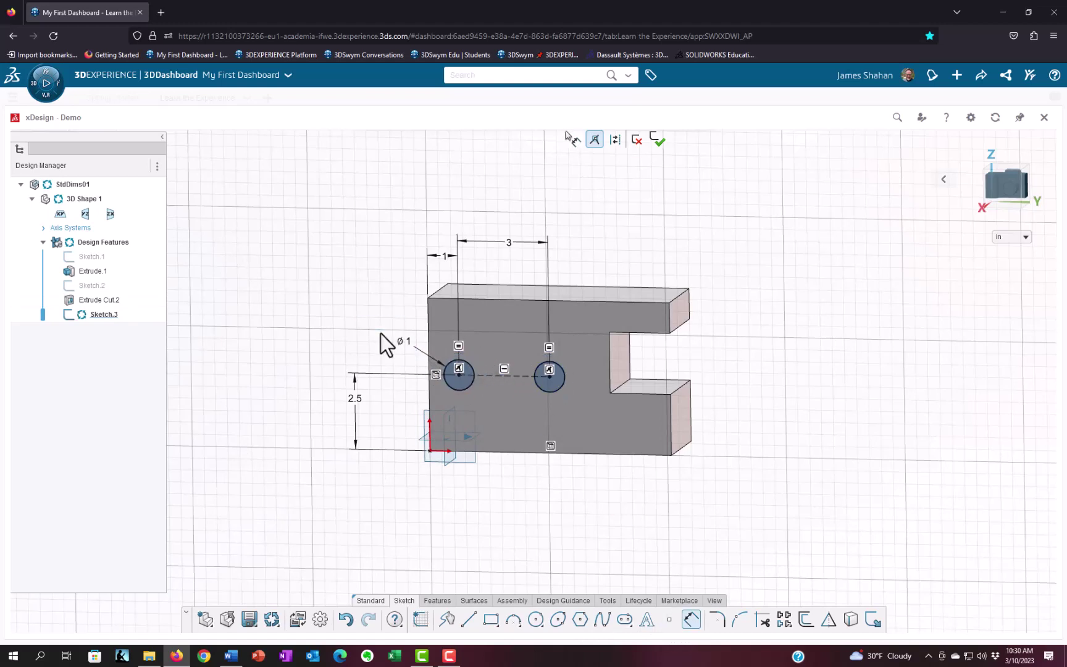
{"action": "left_click", "coordinate": [659, 141]}
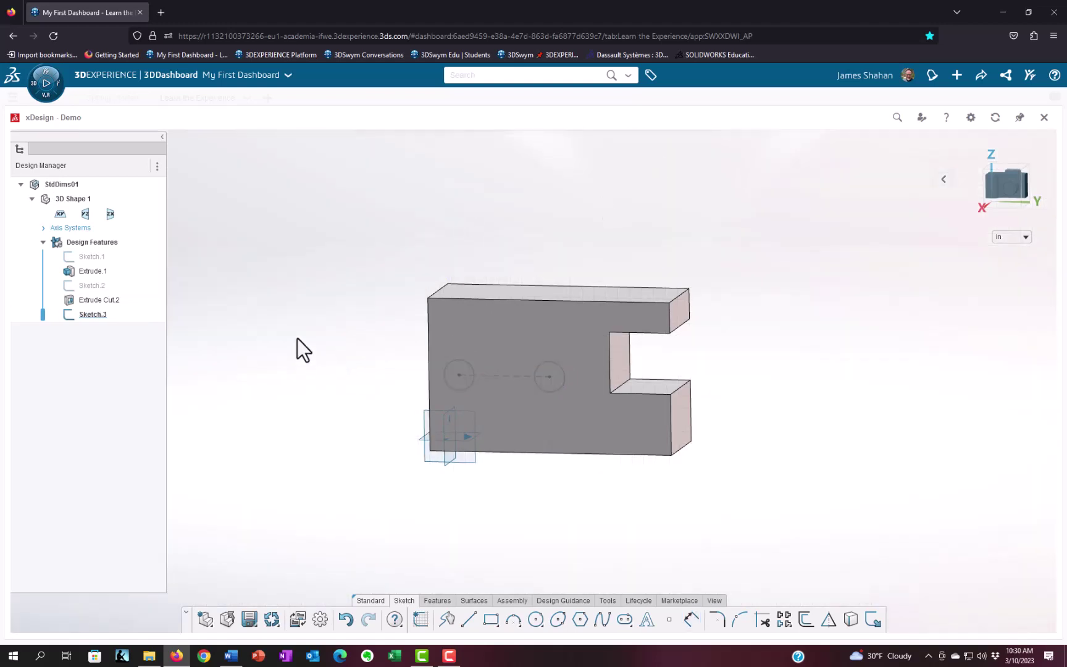
Step: Cut the two-circle sketch through the block with an Extrude Cut set to Through one way
{"action": "left_click", "coordinate": [92, 315]}
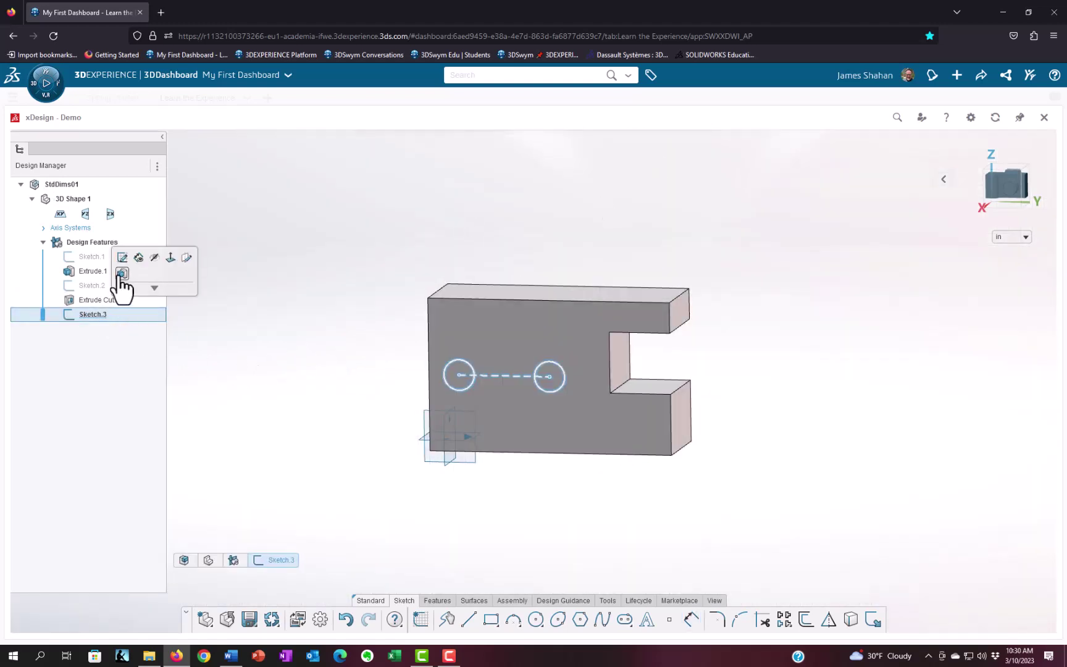
{"action": "left_click", "coordinate": [122, 273]}
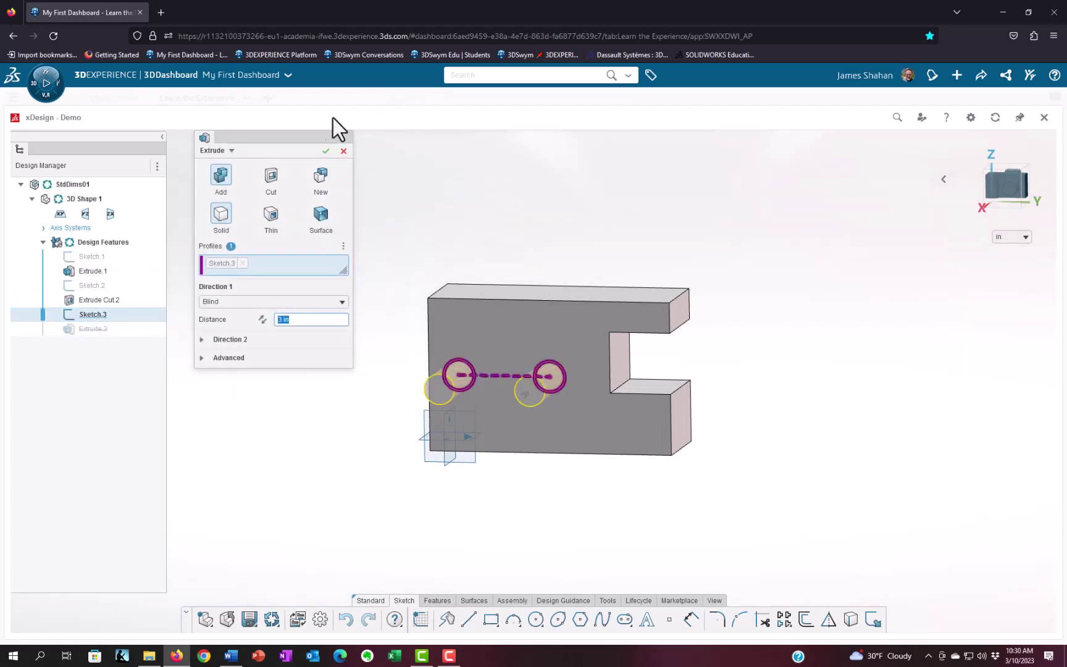
{"action": "left_click", "coordinate": [266, 187]}
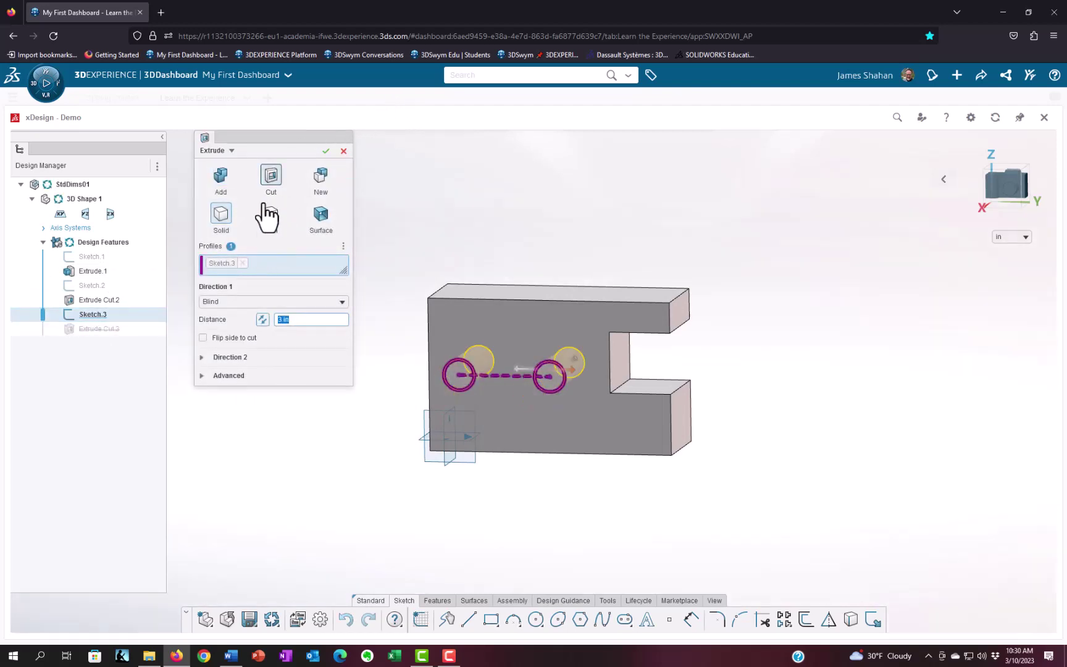
{"action": "left_click", "coordinate": [239, 302]}
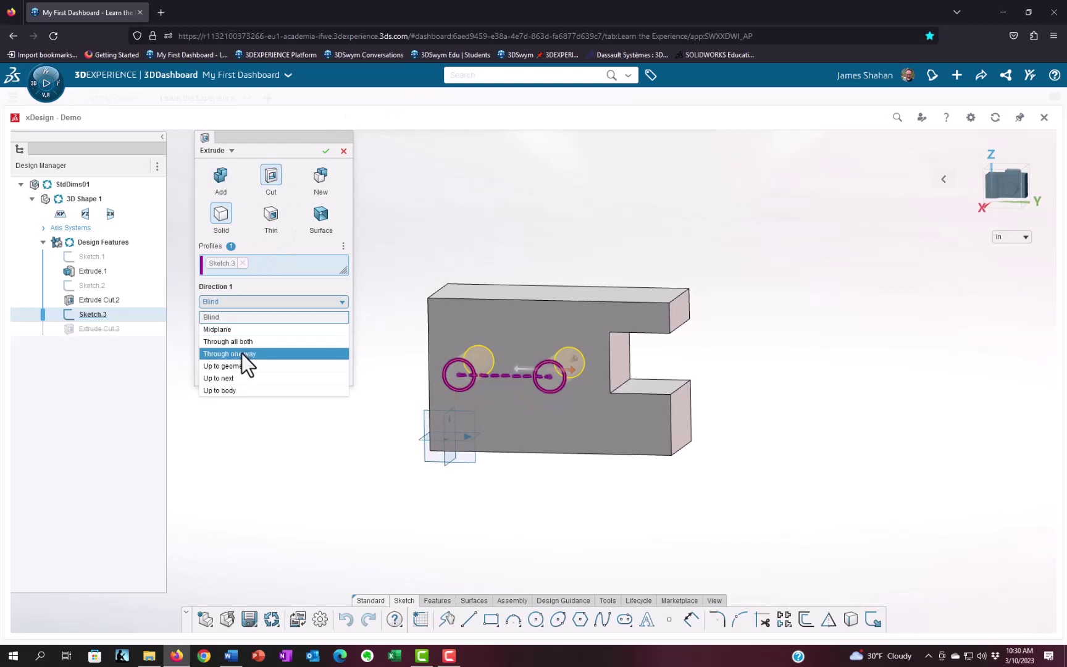
{"action": "left_click", "coordinate": [242, 353]}
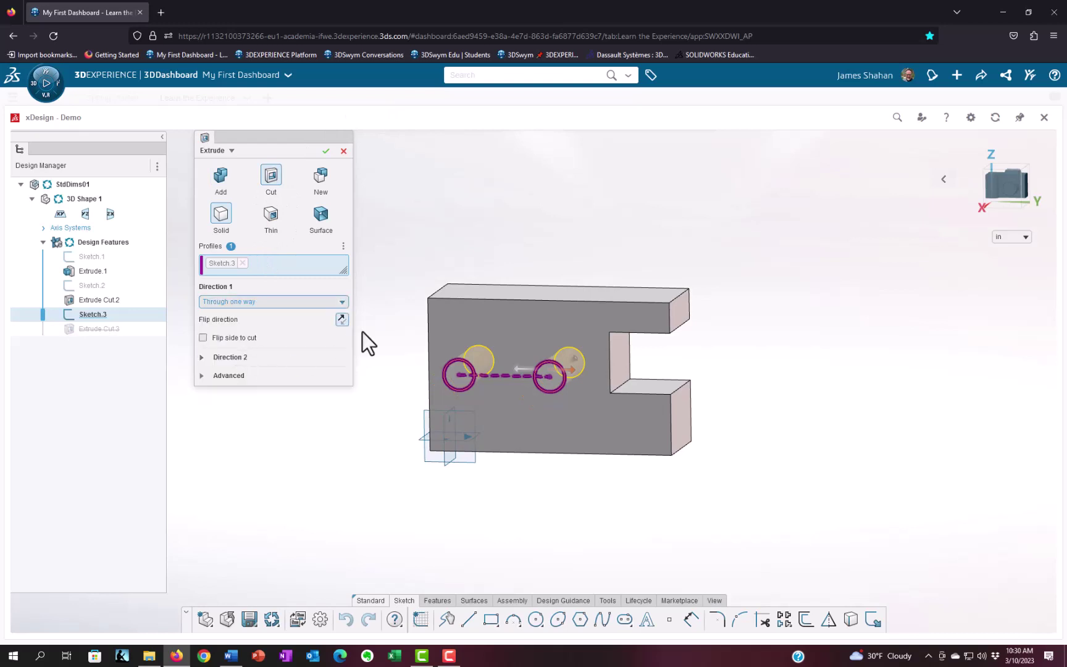
{"action": "left_click", "coordinate": [325, 151]}
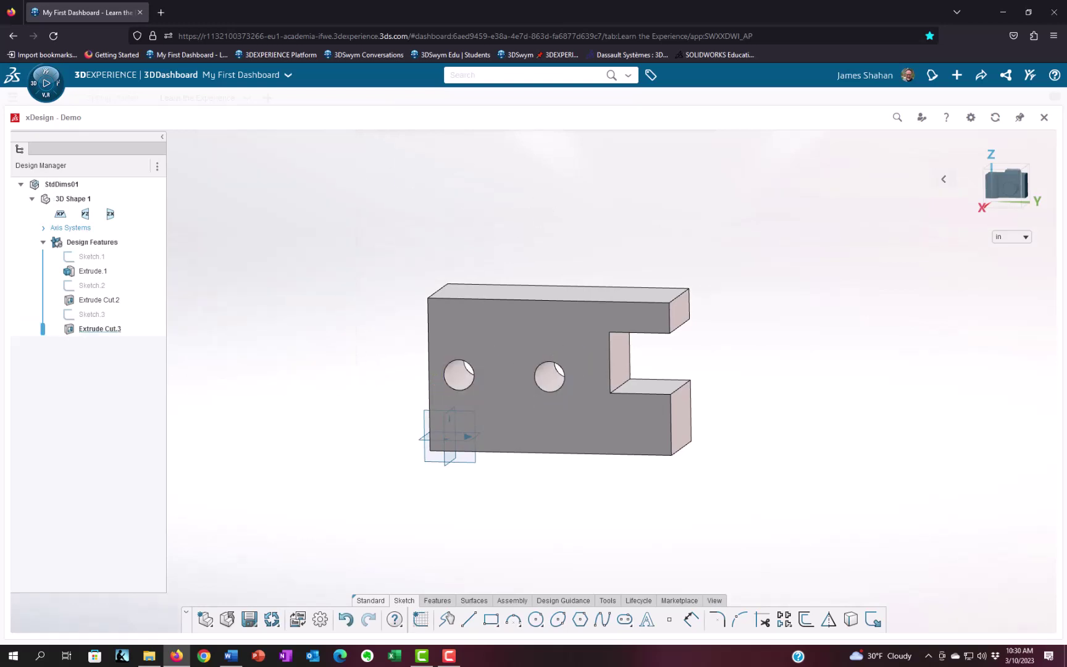